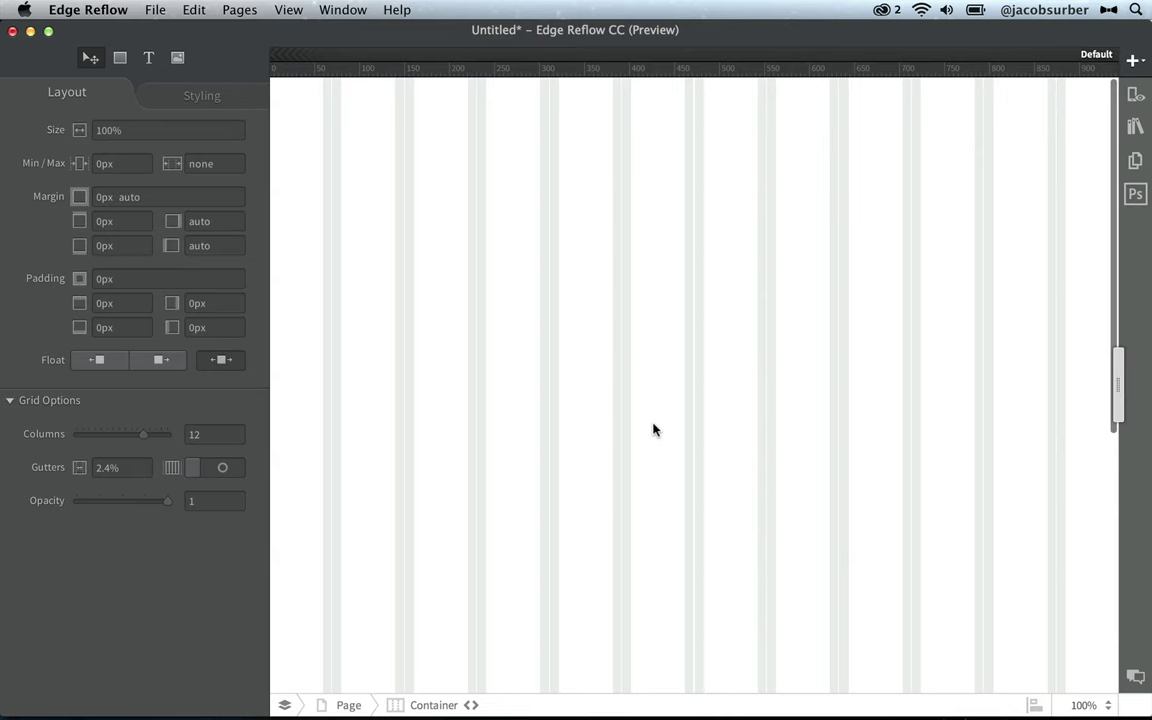
In Chrome, scroll the CSS Regions spec to Figure 1, then show the Content Folding article
key("super+Tab")
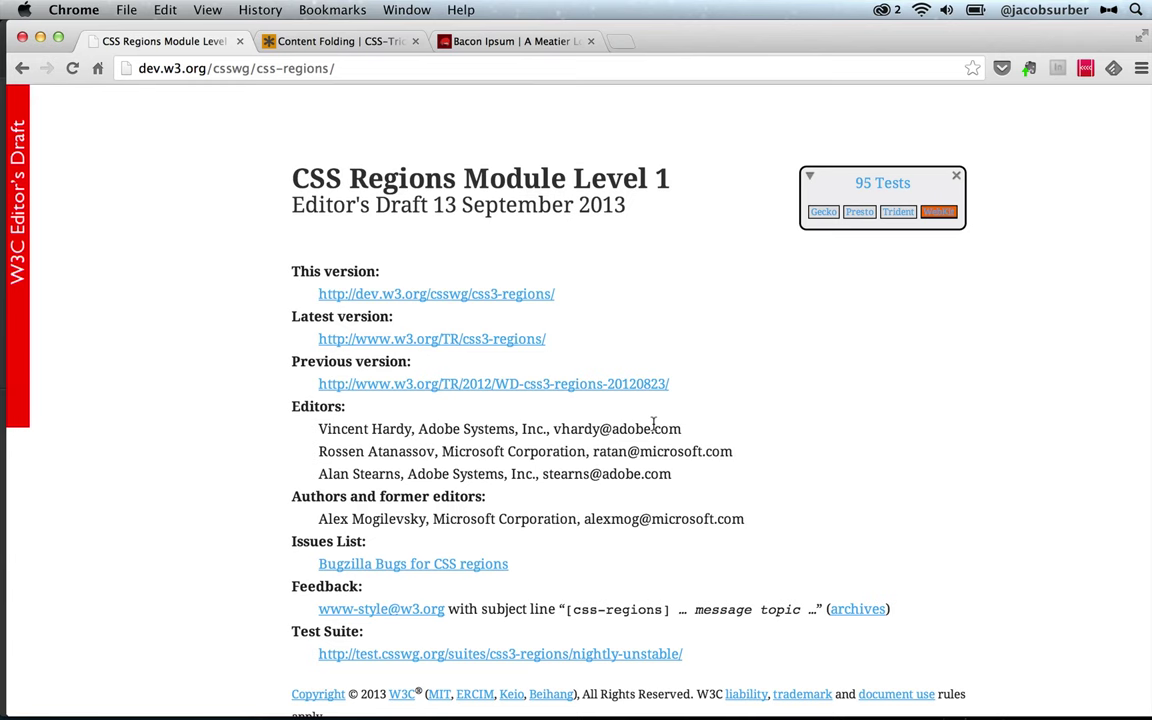
scroll(654, 429, "down", 20)
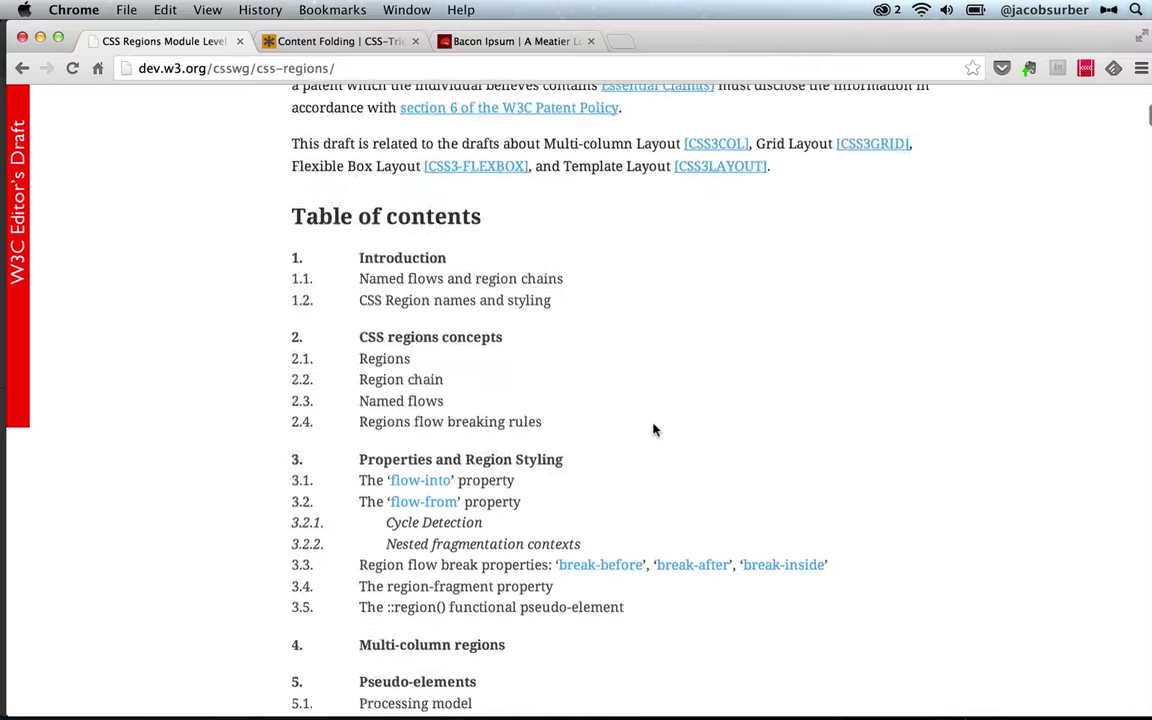
scroll(654, 429, "down", 10)
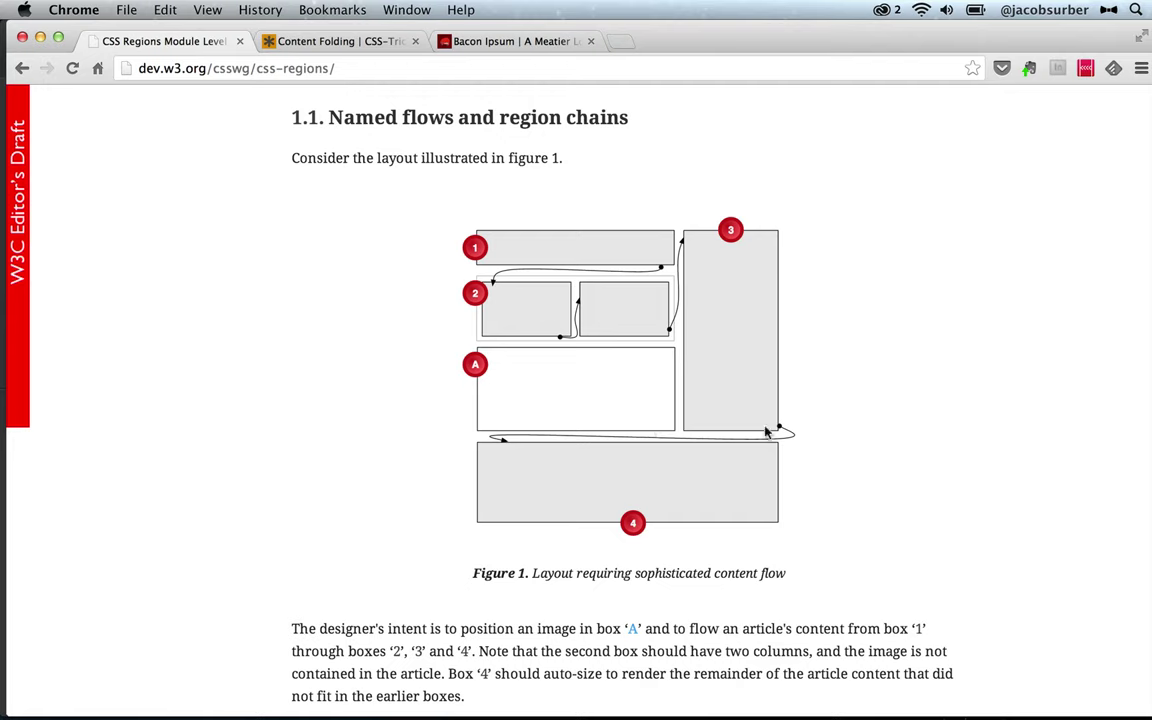
left_click(366, 48)
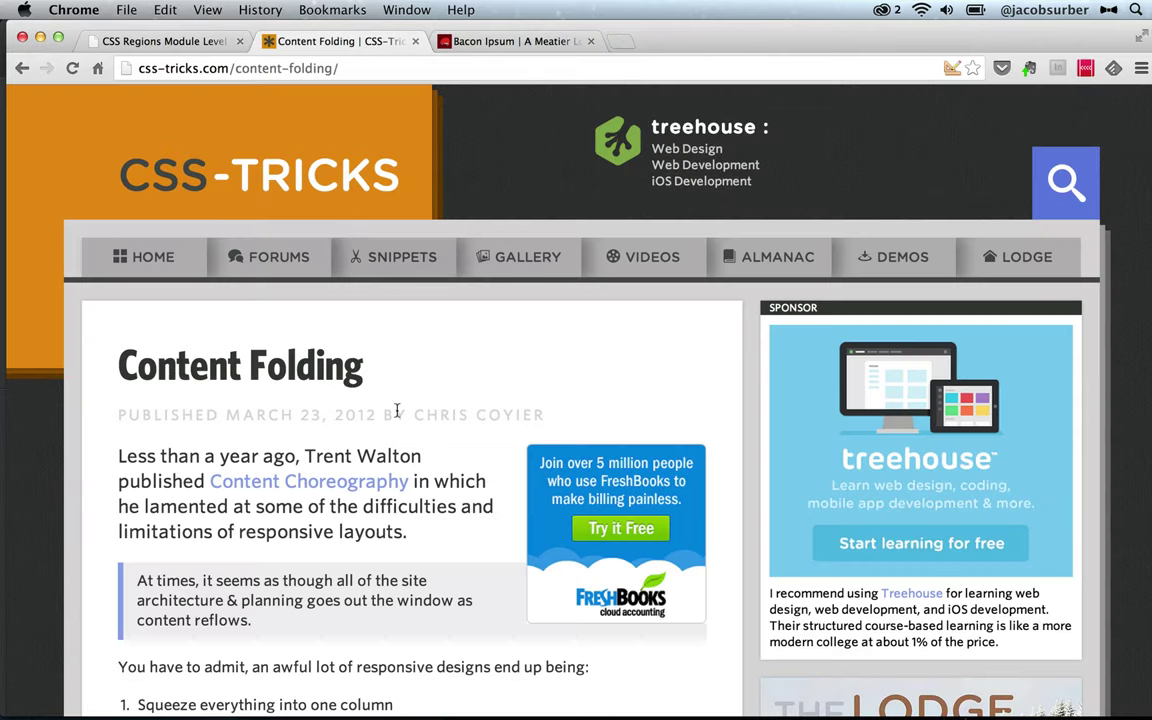
Scroll the Content Folding article down to the Ad Folding example
scroll(397, 411, "down", 15)
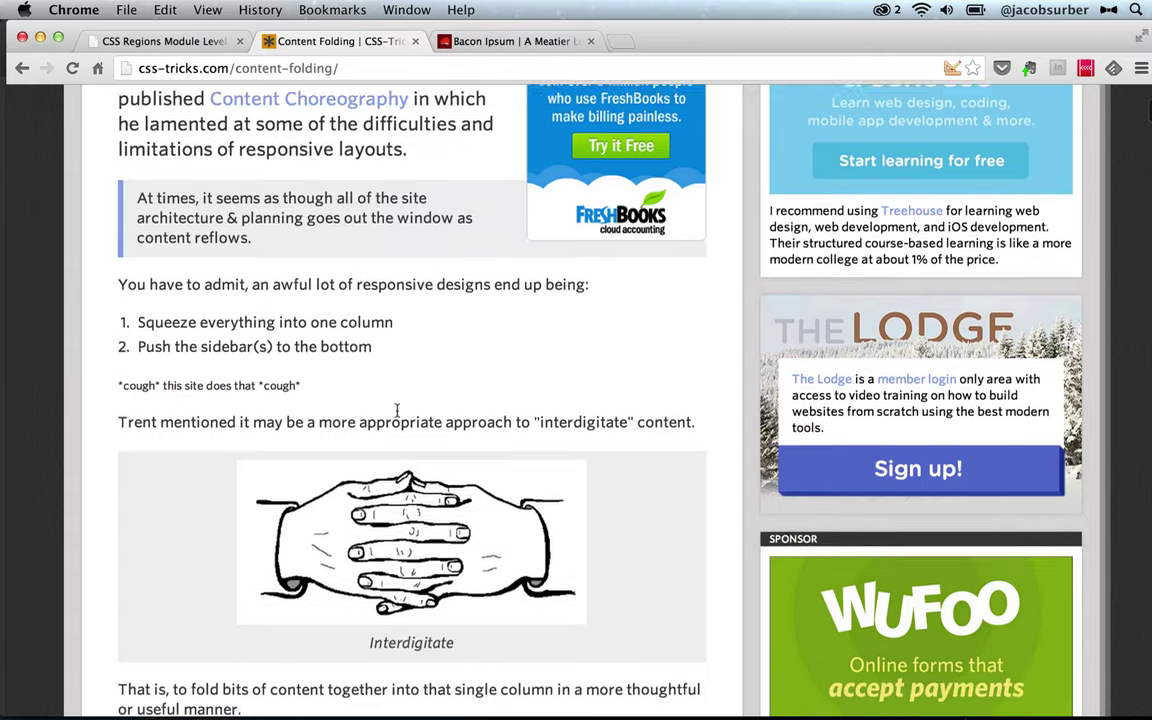
scroll(397, 416, "down", 4)
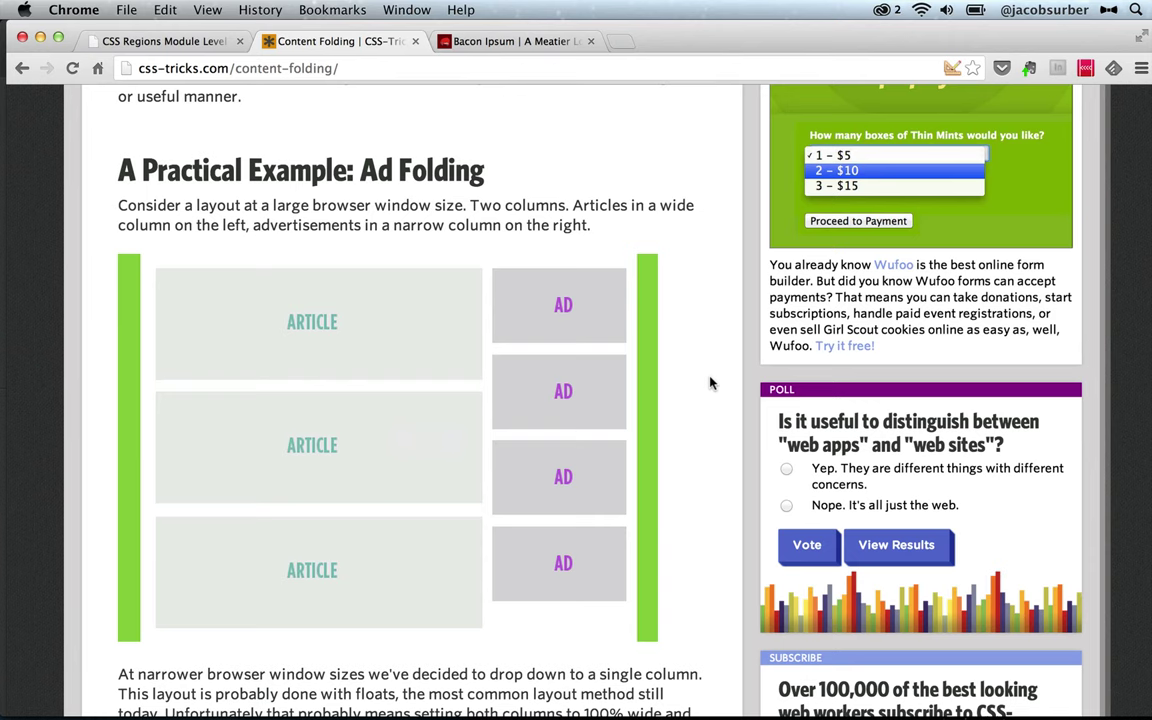
scroll(711, 383, "down", 12)
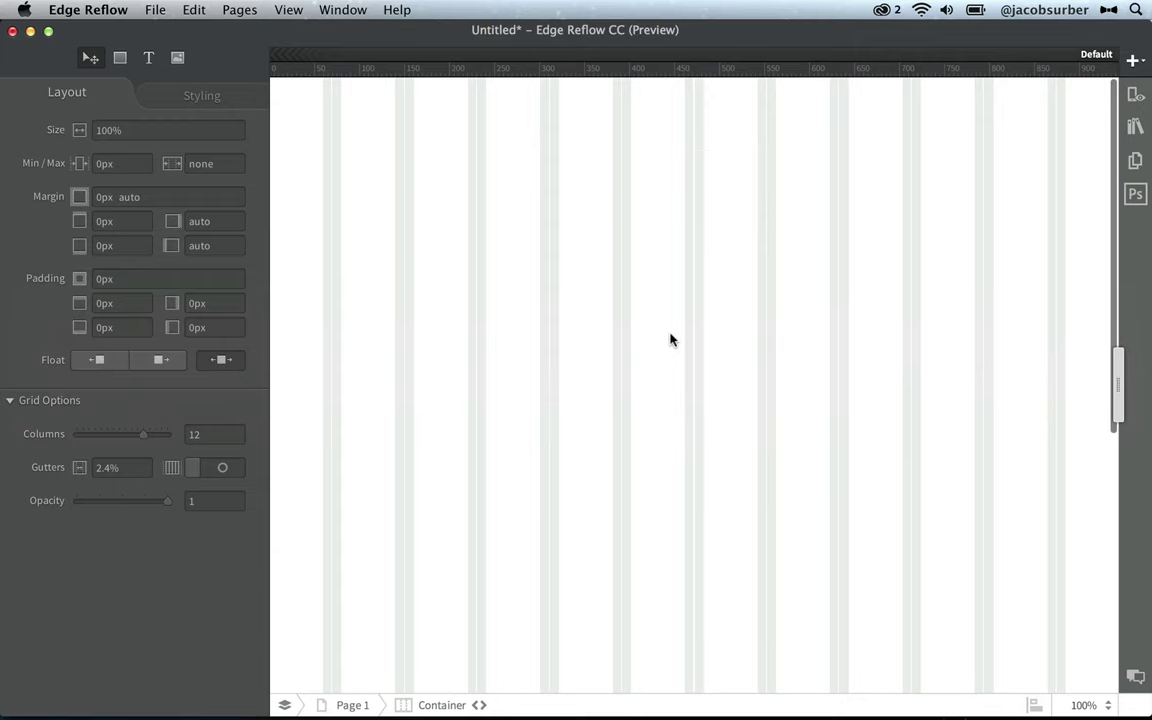
Open View > Shiny Web Features to switch on CSS Regions
left_click(290, 10)
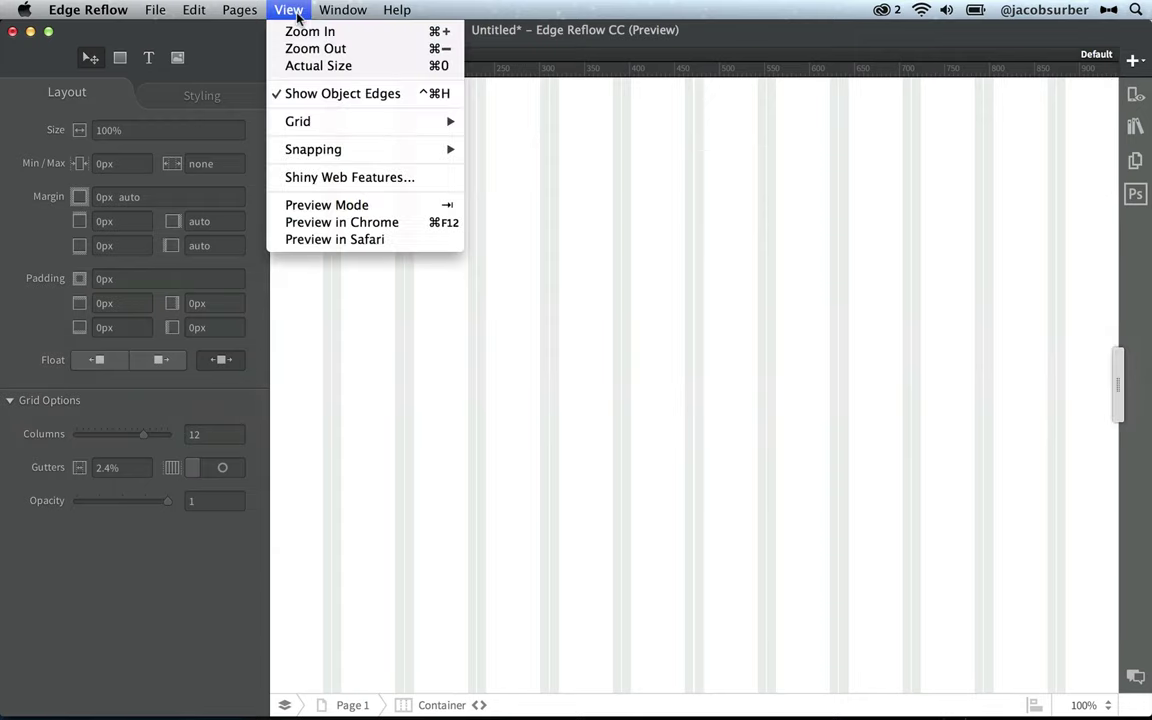
left_click(400, 178)
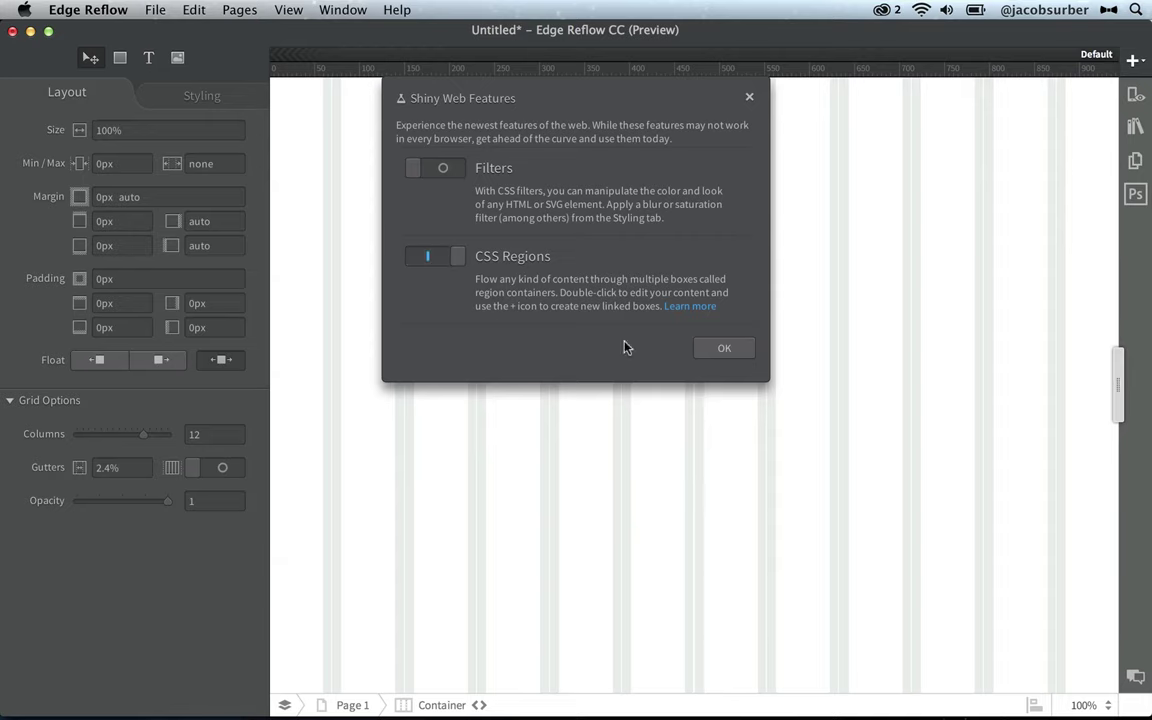
Confirm the web feature settings, then draw a wide top text box holding the Bacon ipsum paragraph
left_click(721, 350)
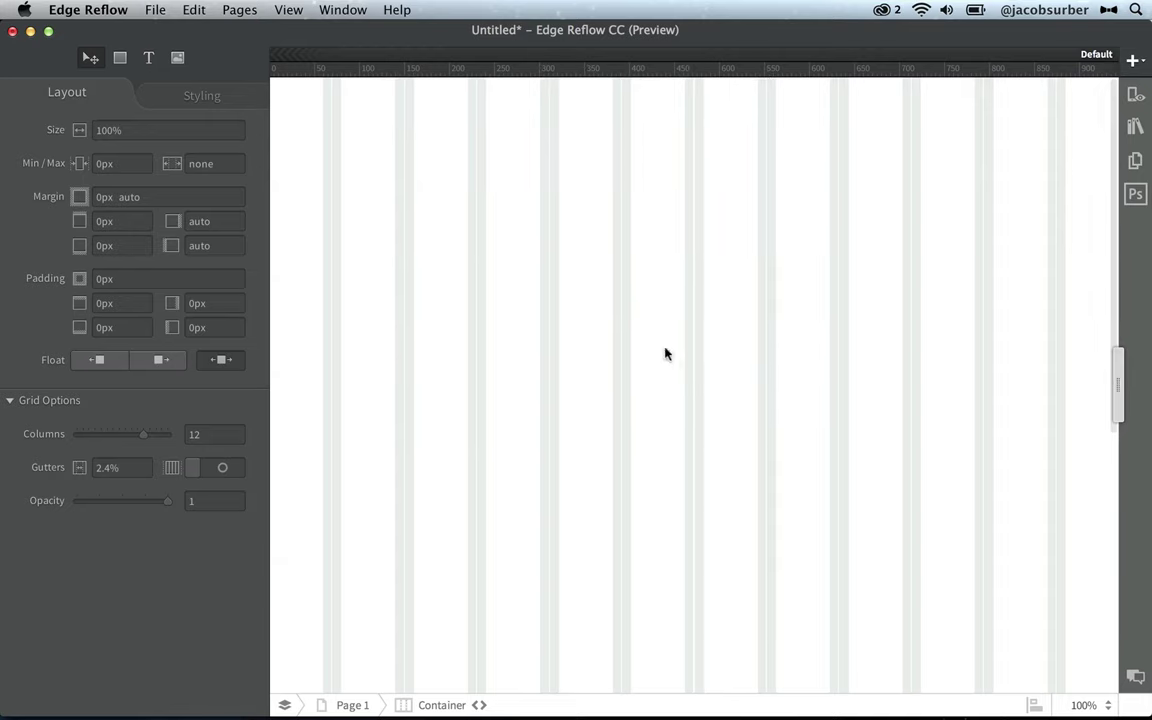
left_click(148, 57)
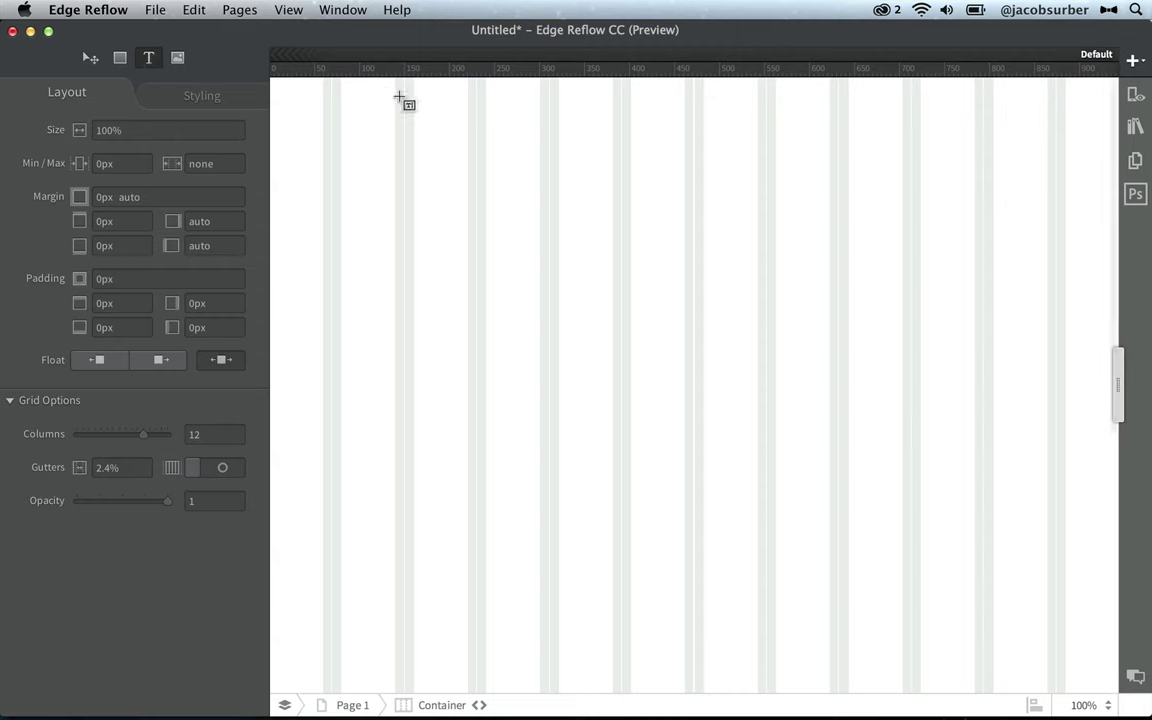
left_click_drag(338, 132, 1046, 197)
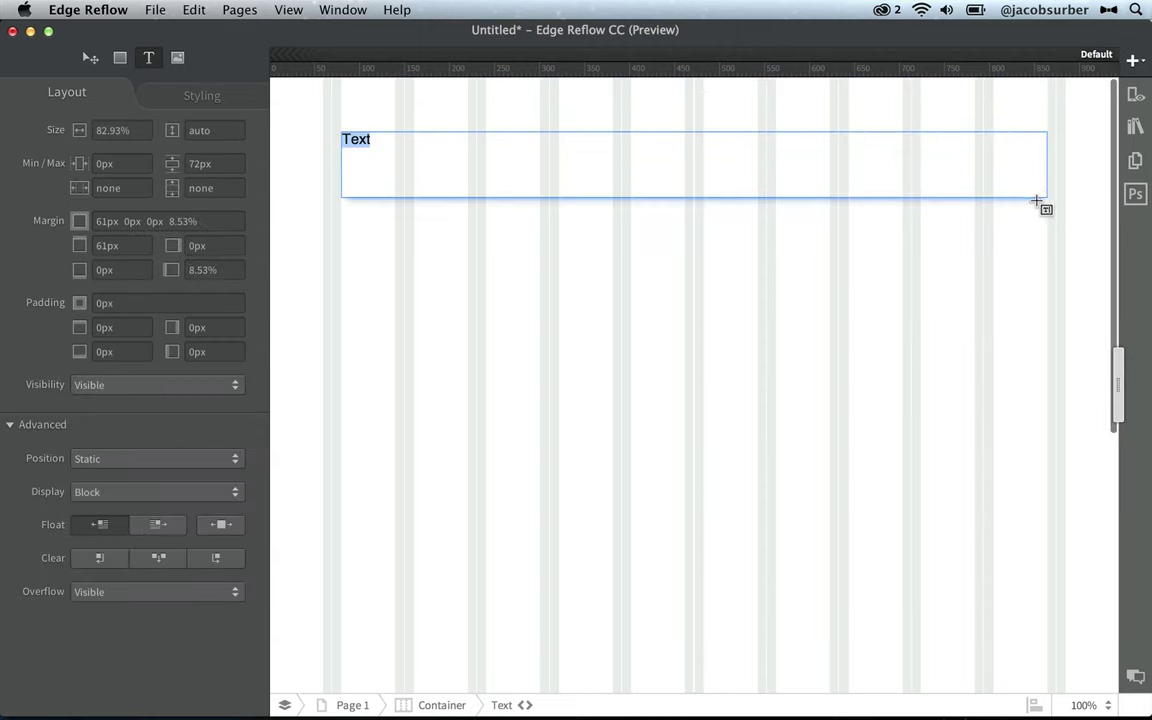
type("Bacon ipsum dolor sit amet shoulder tenderloin spare ribs beef fatback short ribs. Fatback turducken drumstick shankle, chuck bacon pork chop sausage salami pancetta swine short ribs. Chuck shoulder salami, doner bresaola hamburger shankle leberkas ground round kevin capicola tri-tip. Shank drumstick cow bresaola shoulder ham hock kielbasa sirloin capicola short ribs. Fatback frankfurter capicola shank pastrami beef swine turkey andouille venison strip steak t-bone bresaola. Pork meatball flank, doner ball tip biltong tenderloin drumstick sirloin ham hock beef.")
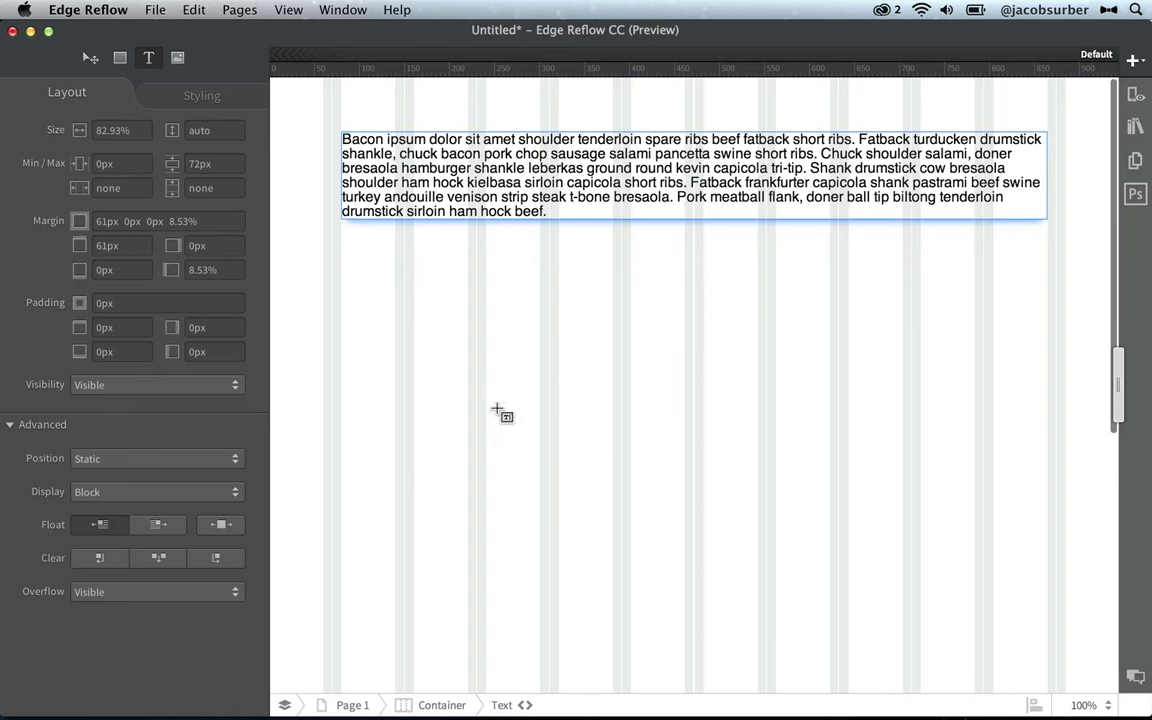
Add a second Bacon ipsum text box lower on the page and adjust the top box's width
left_click_drag(341, 467, 1047, 538)
type("Bacon ipsum dolor sit amet shoulder tenderloin spare ribs beef fatback short ribs. Fatback turducken drumstick shankle, chuck bacon pork chop sausage salami pancetta swine short ribs. Chuck shoulder salami, doner bresaola hamburger shankle leberkas ground round kevin capicola tri-tip. Shank drumstick cow bresaola shoulder ham hock kielbasa sirloin capicola short ribs. Fatback frankfurter capicola shank pastrami beef swine turkey andouille venison strip steak t-bone bresaola. Pork meatball flank, doner ball tip biltong tenderloin drumstick sirloin ham hock beef.")
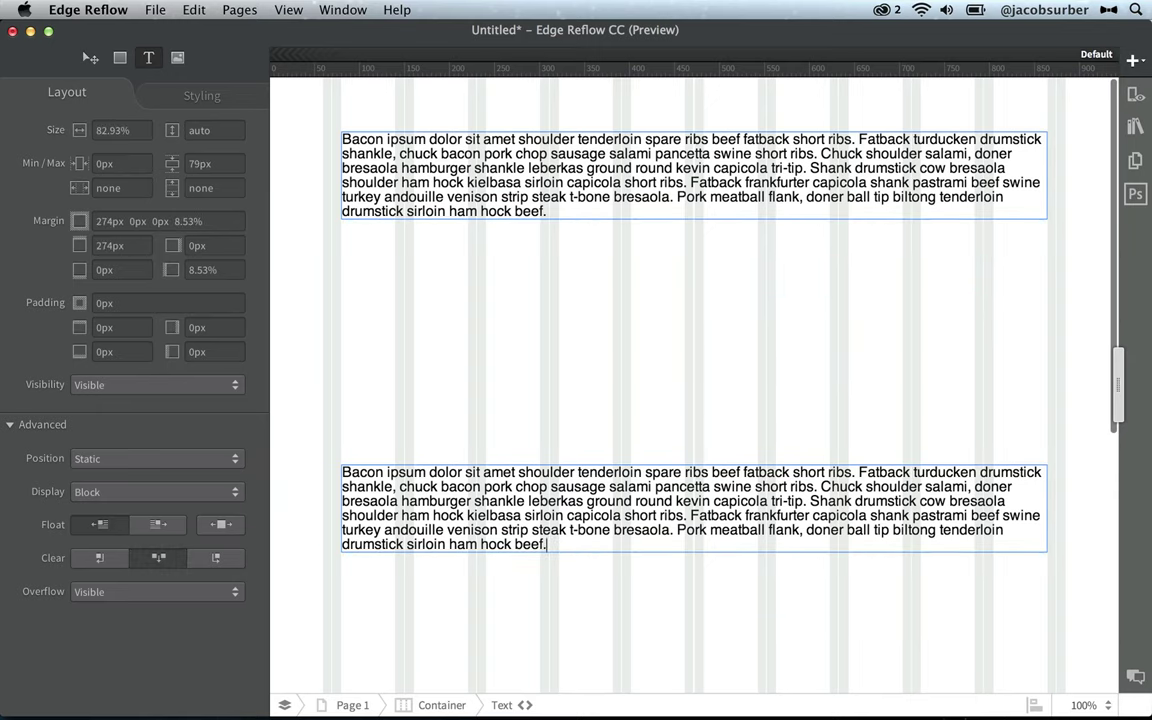
key("Escape")
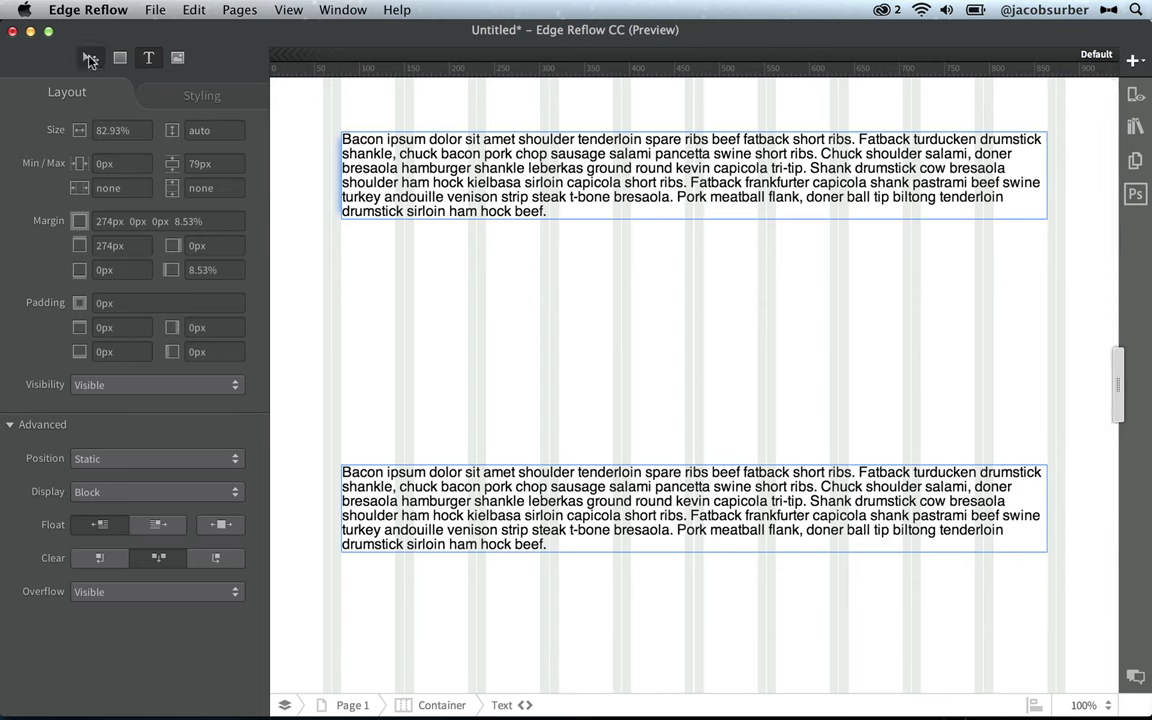
left_click(958, 195)
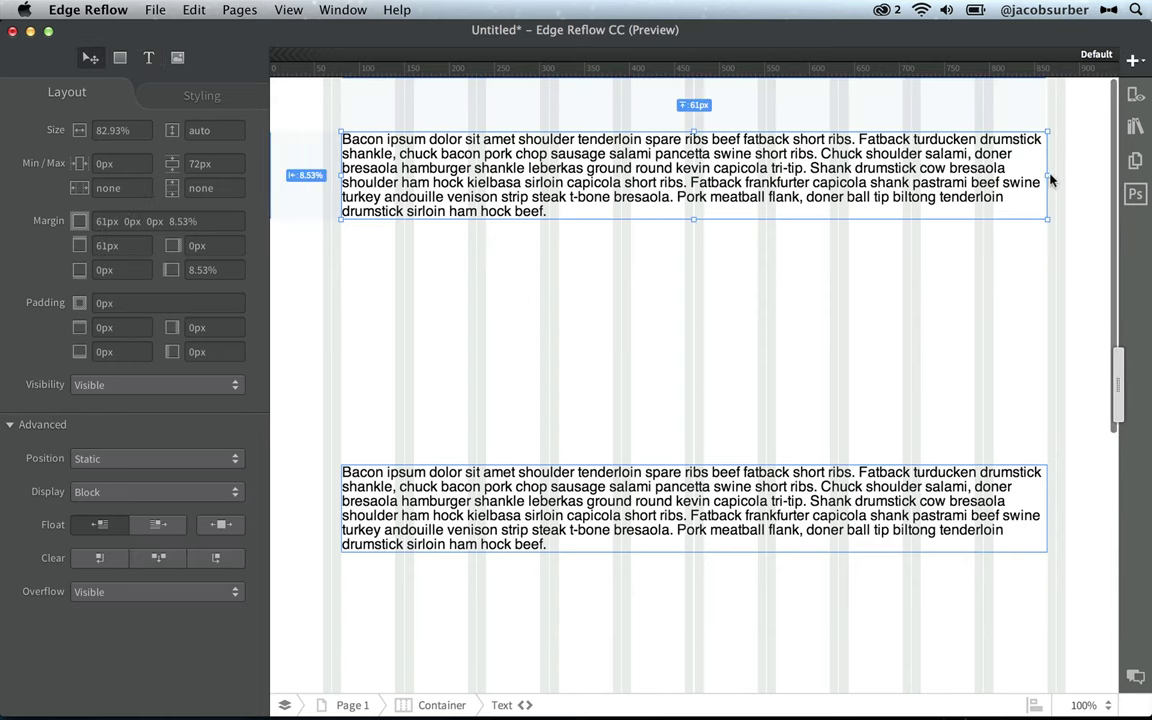
mouse_move(1045, 176)
left_mouse_down()
mouse_move(836, 175)
mouse_move(1047, 176)
left_mouse_up()
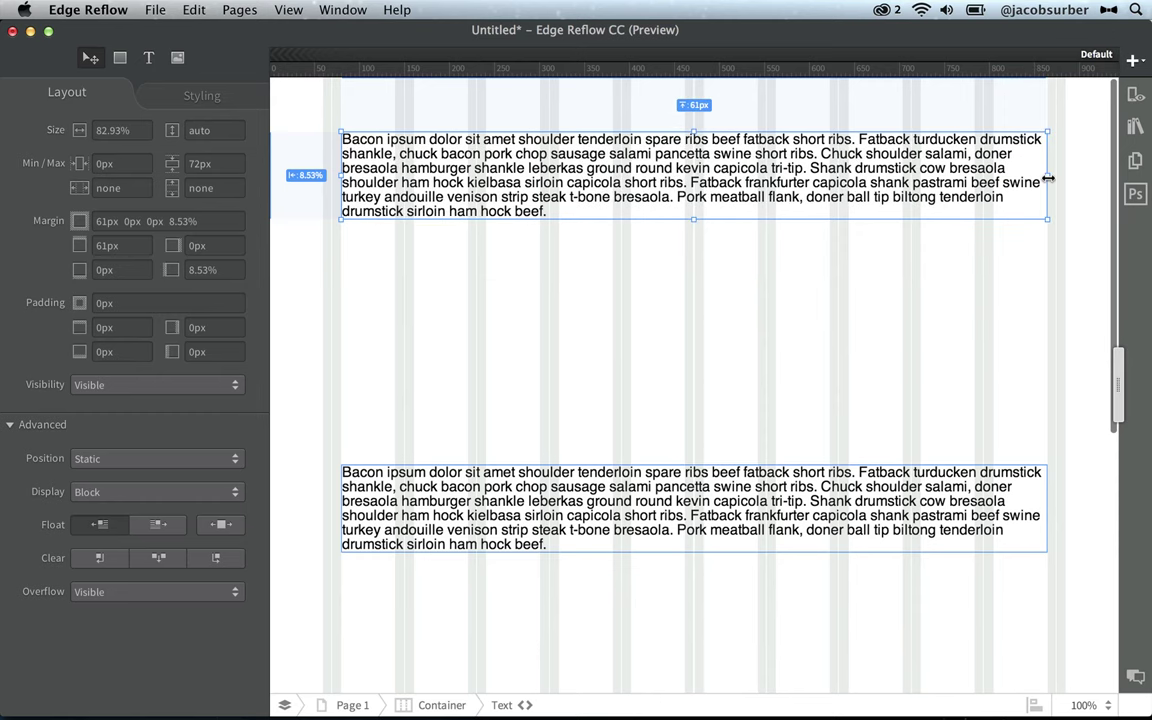
Link both text boxes with Create Region Container and widen the upper region so text reflows
left_click(687, 486, "shift")
right_click(687, 486)
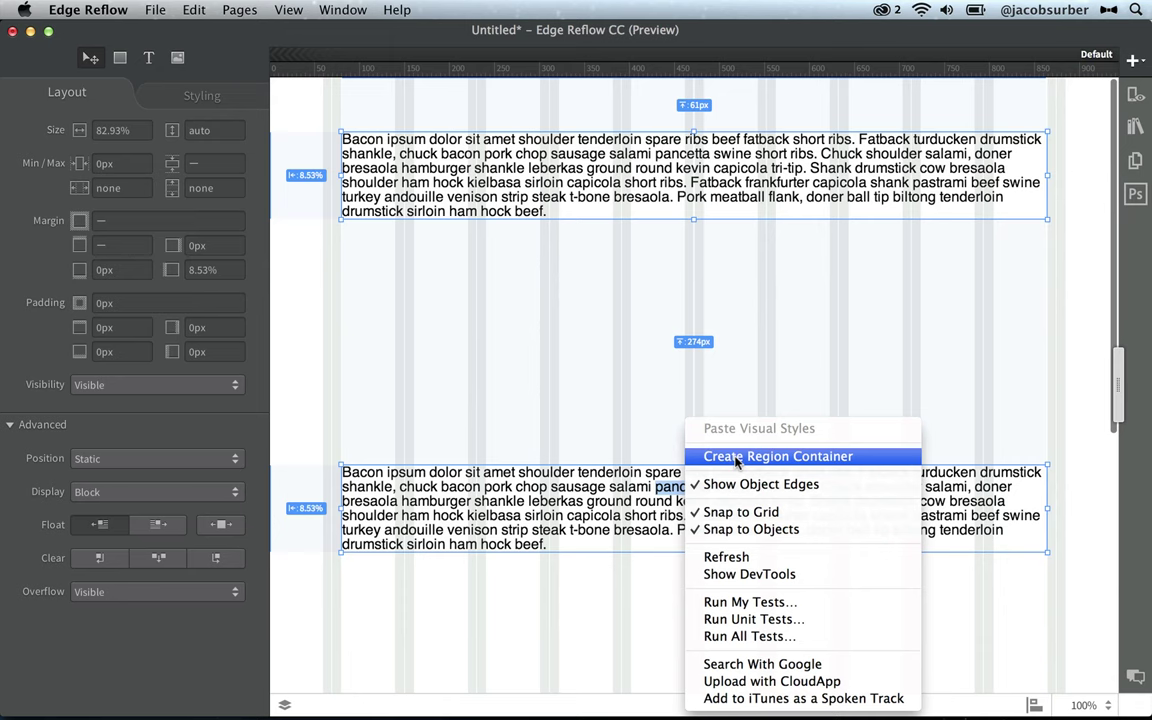
left_click(737, 458)
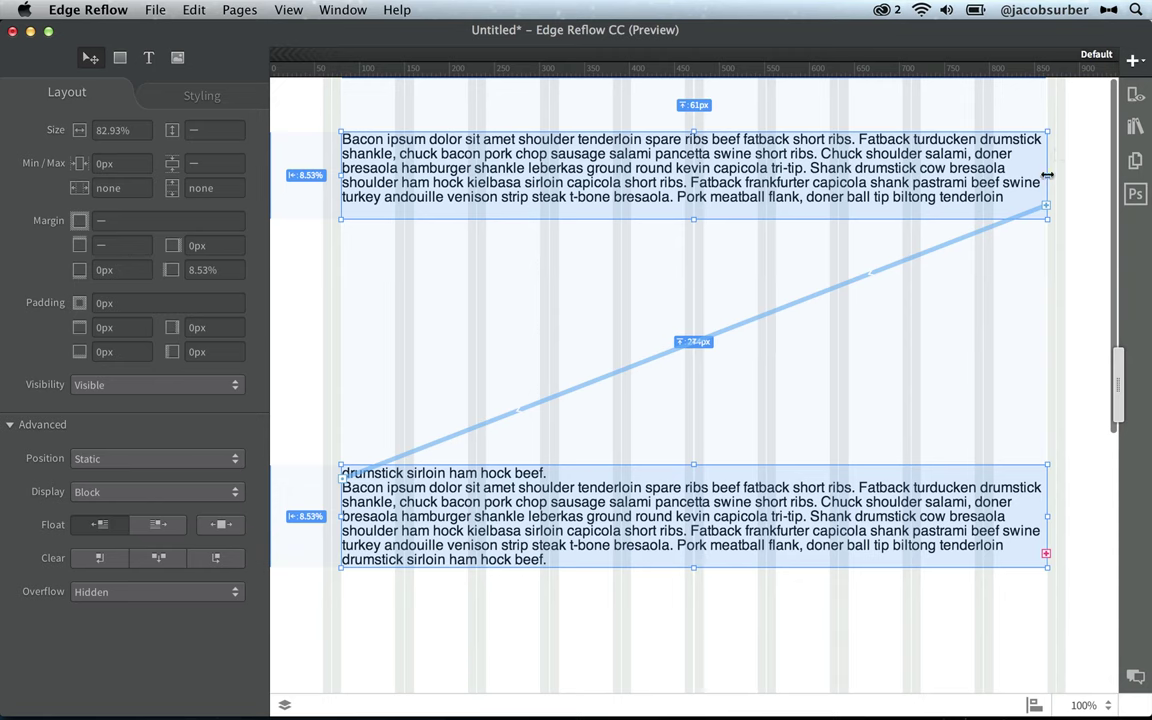
mouse_move(1047, 175)
left_mouse_down()
mouse_move(684, 172)
mouse_move(1056, 180)
left_mouse_up()
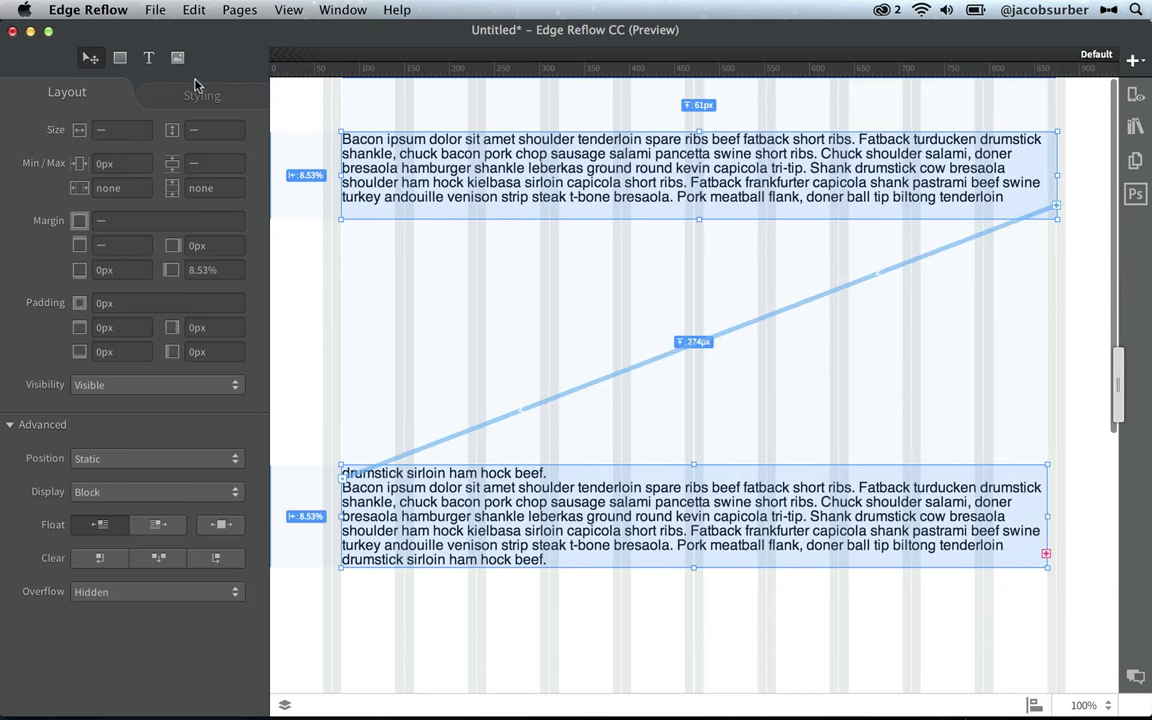
Draw a box between the regions and give it a blue rgb(45, 106, 150) background
left_click(118, 59)
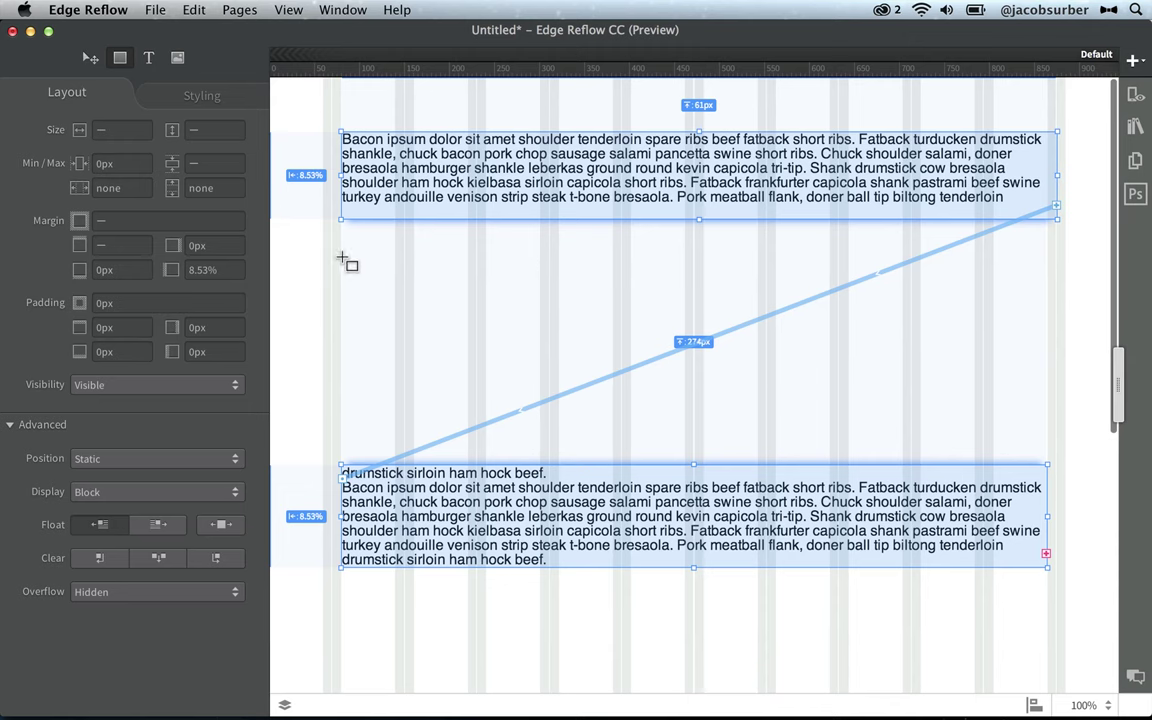
mouse_move(341, 257)
left_mouse_down()
mouse_move(597, 340)
mouse_move(1010, 376)
mouse_move(1049, 391)
left_mouse_up()
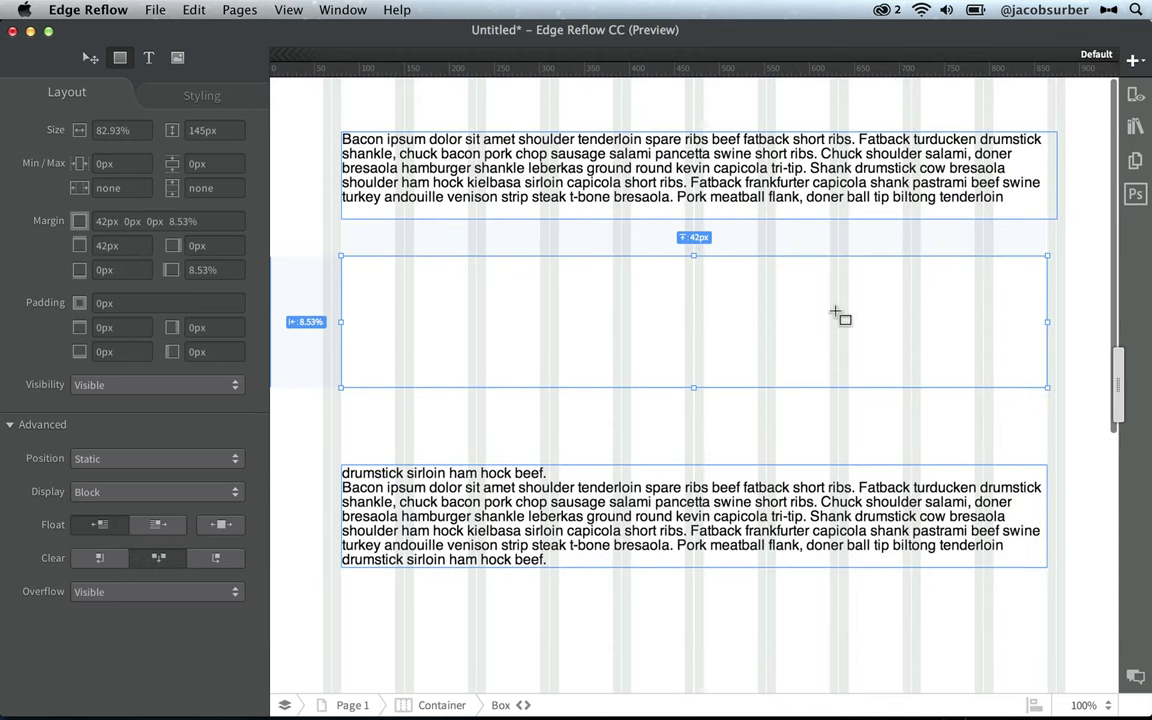
left_click(225, 92)
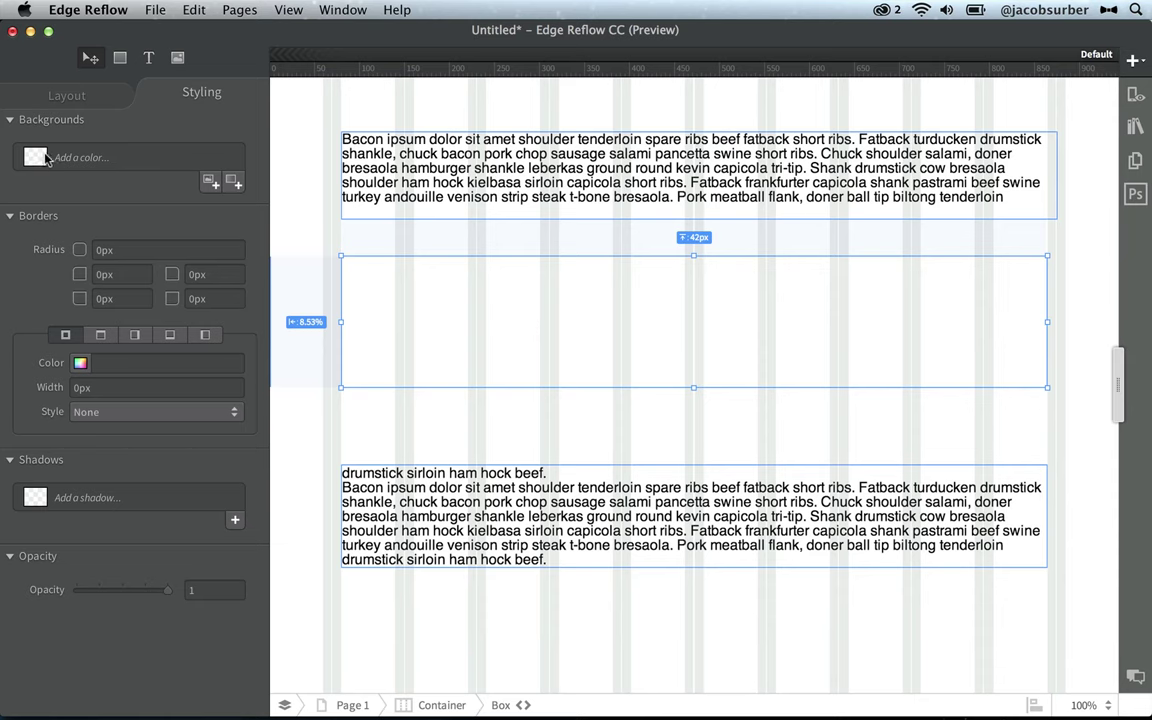
left_click(36, 157)
left_click(130, 283)
left_click(195, 288)
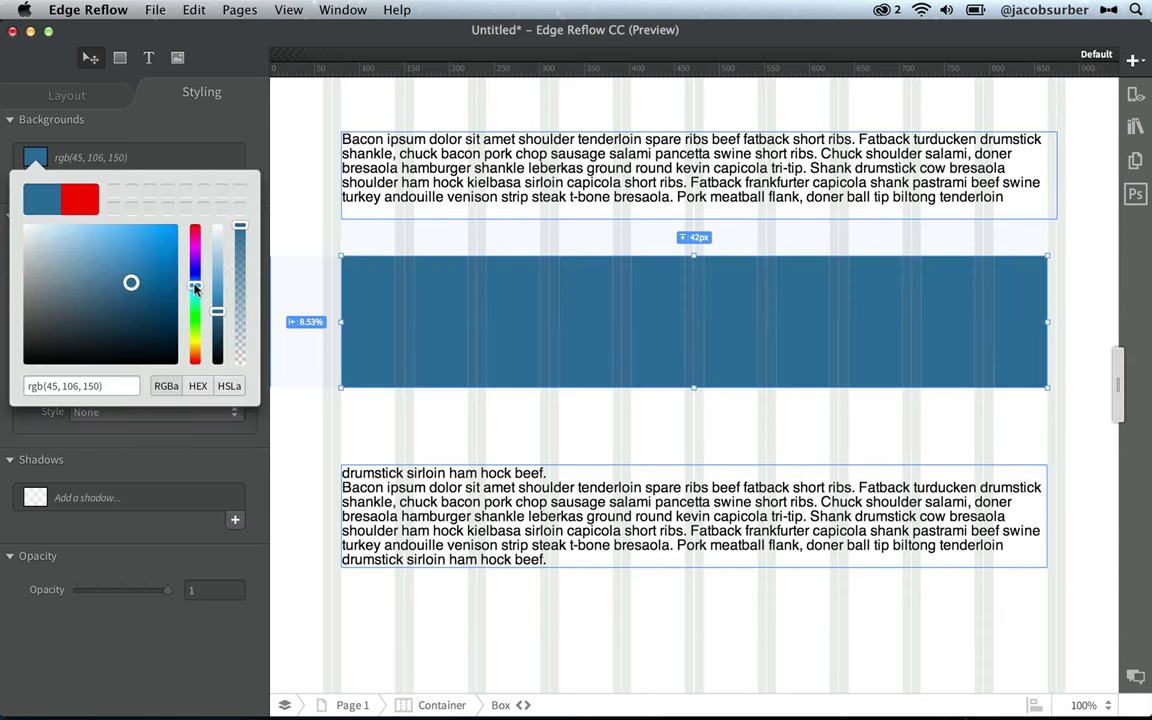
left_click(270, 312)
Reselect the text regions and adjust the upper region's width so its text rewraps
left_click(419, 429)
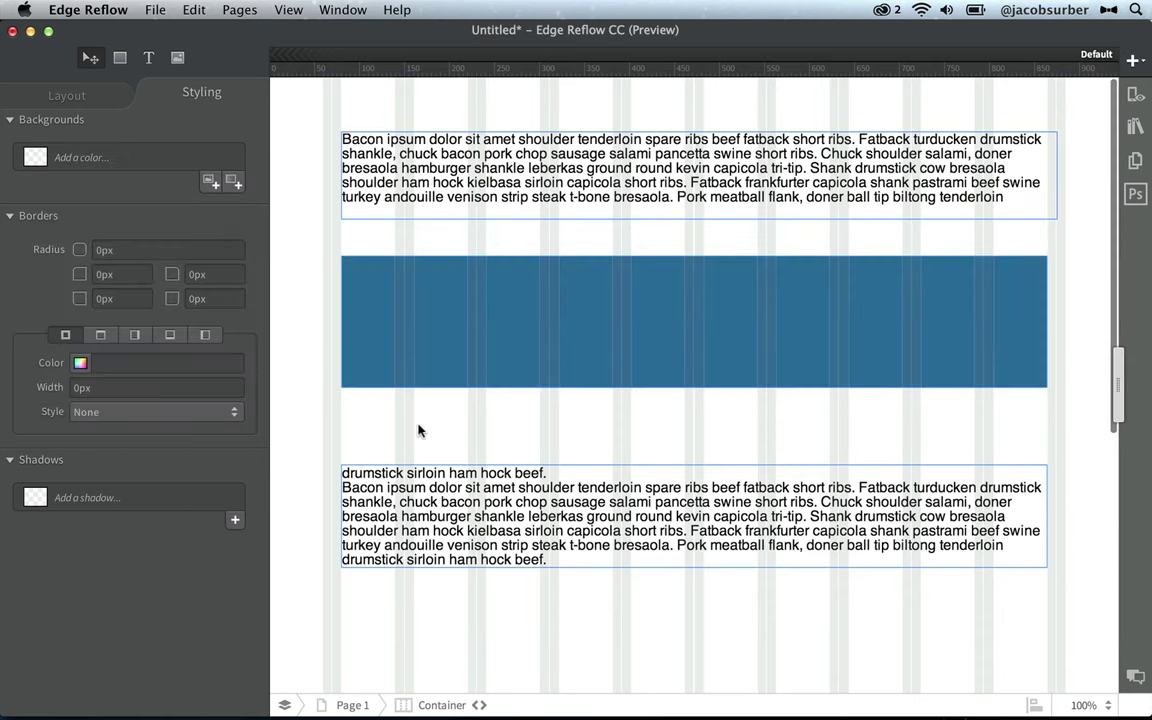
left_click(486, 494)
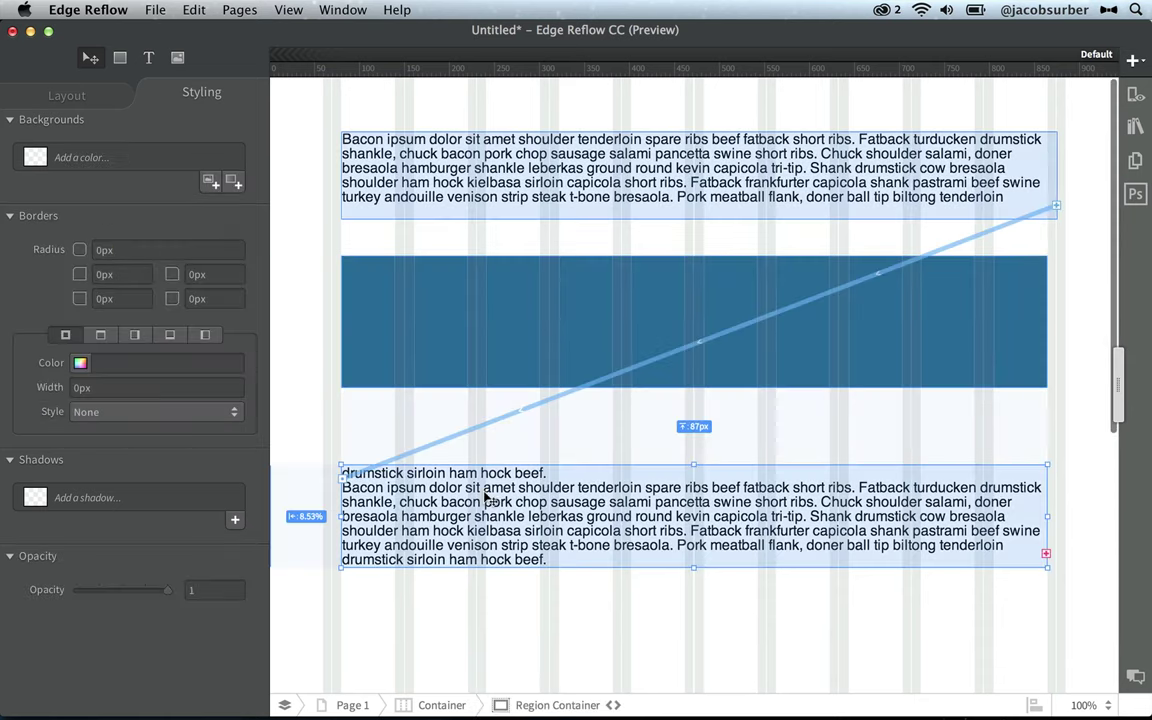
left_click(1020, 192)
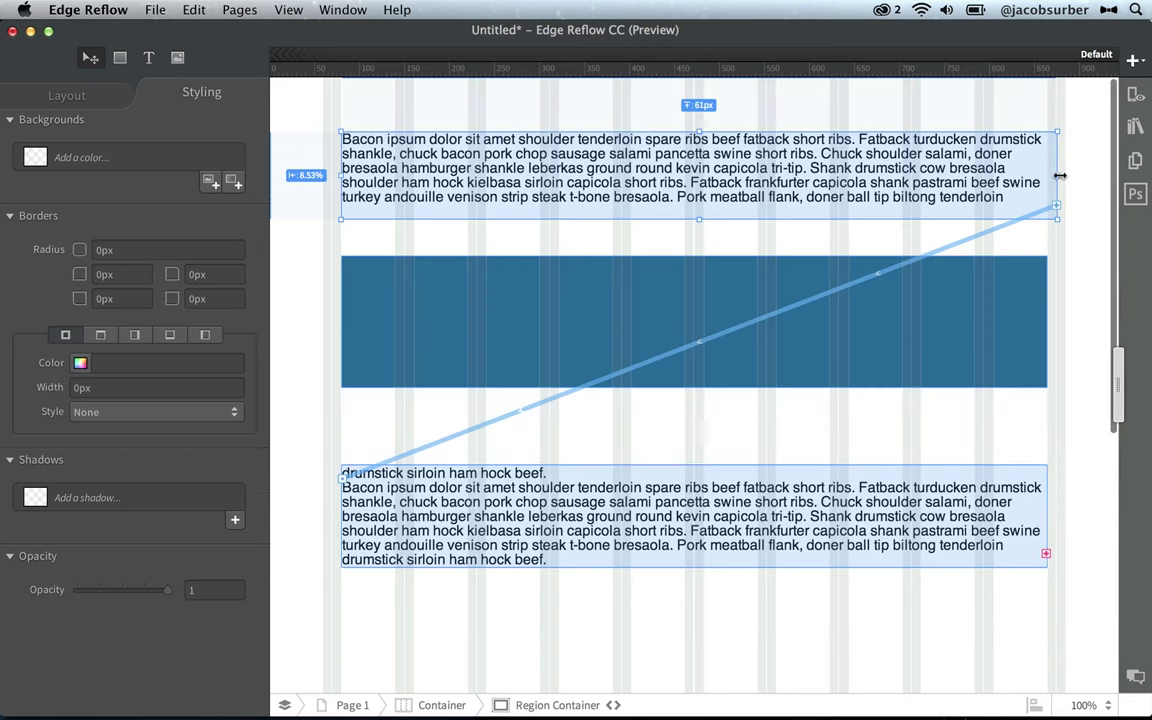
mouse_move(1059, 176)
left_mouse_down()
mouse_move(830, 185)
mouse_move(1047, 186)
left_mouse_up()
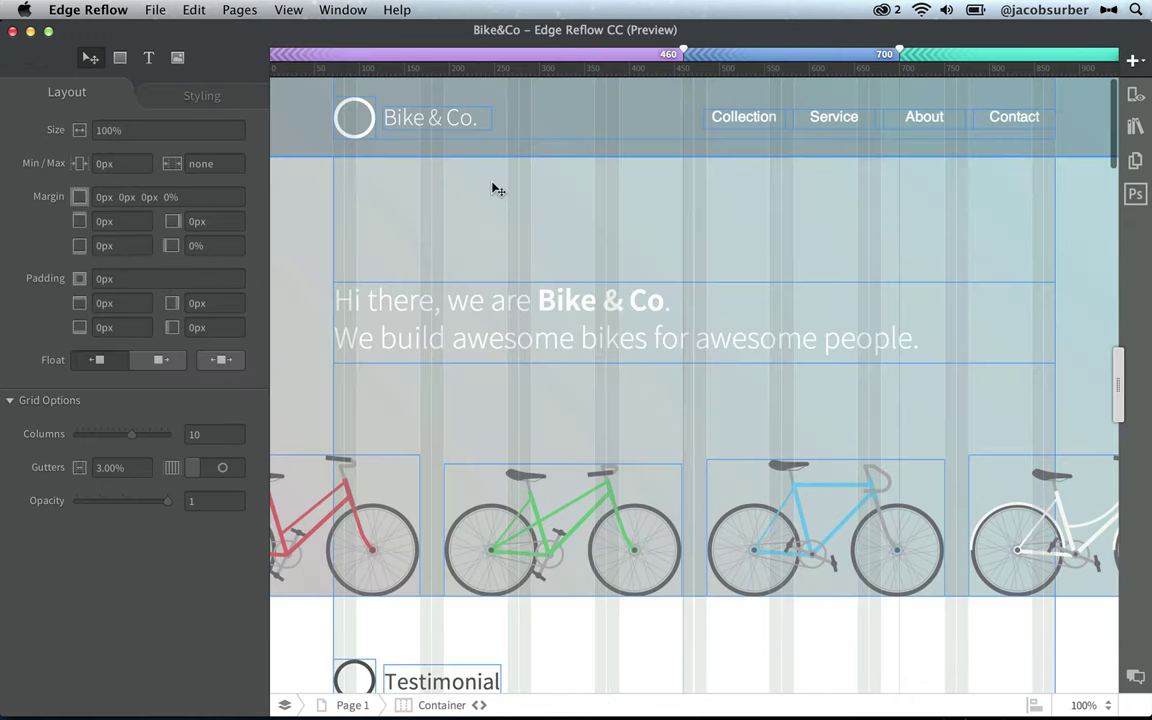
Zoom the Bike&Co canvas to 67%, widen it to Default, and scroll to Testimonial
left_click(1082, 704)
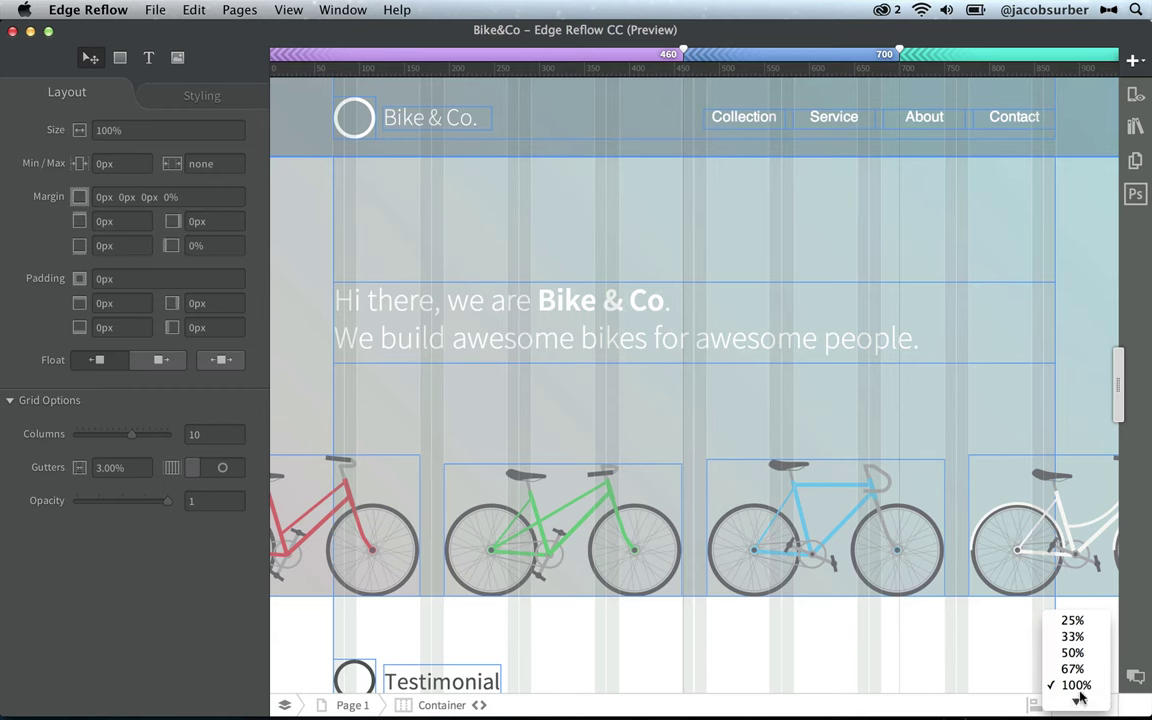
left_click(1072, 668)
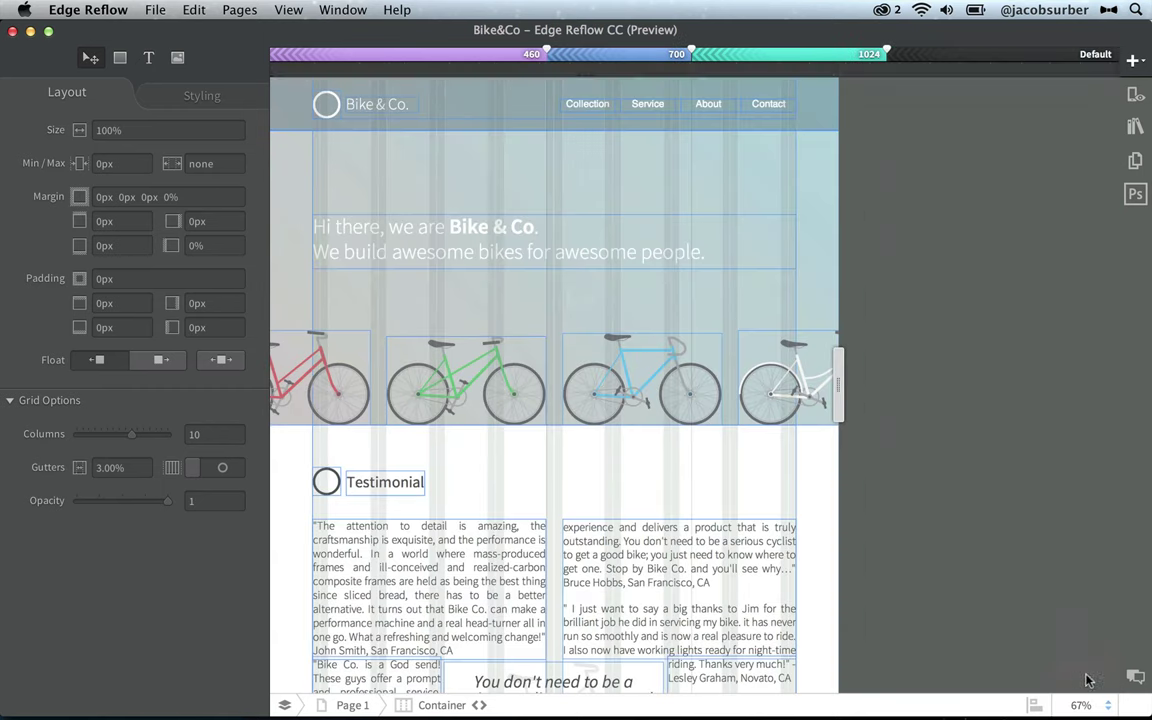
left_click(1008, 63)
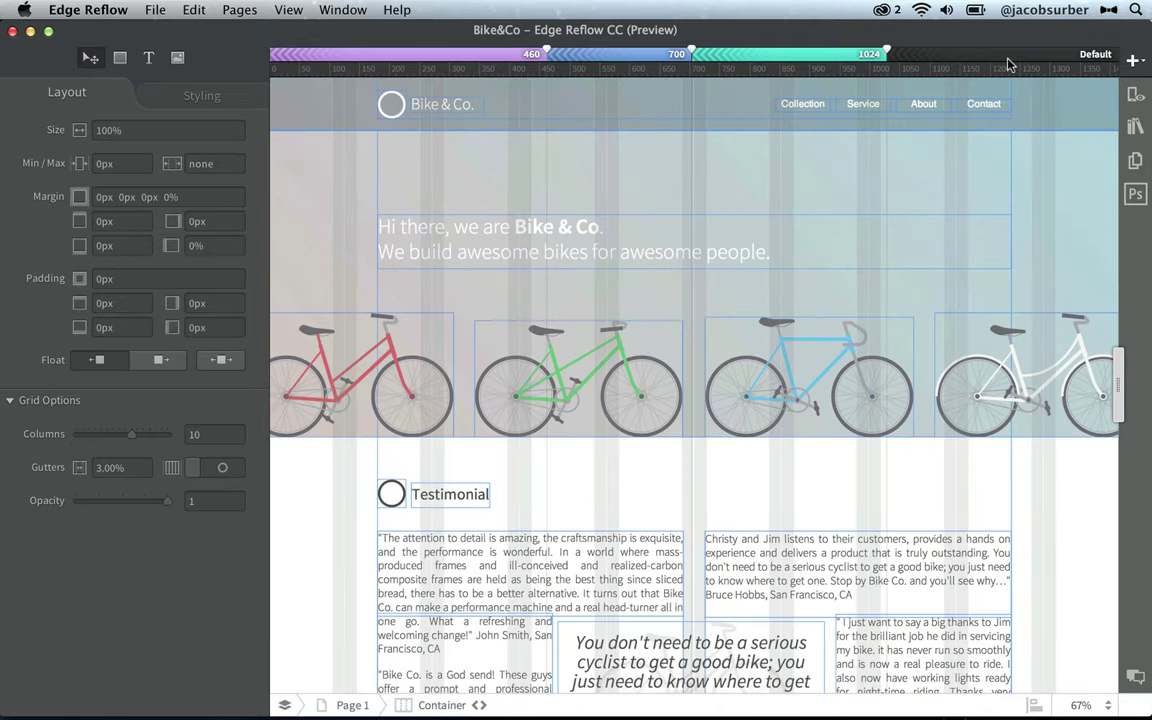
scroll(652, 316, "down", 5)
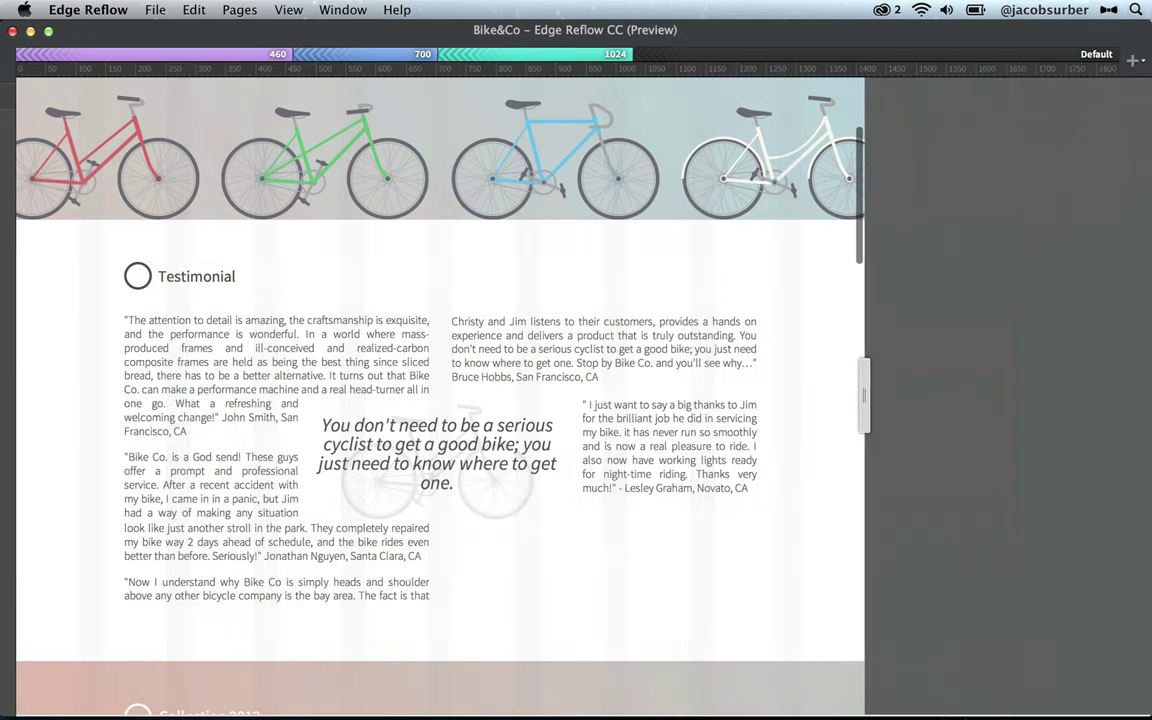
Preview the page and drag its width narrower, wider, then narrower to test the reflow
key("super+shift+p")
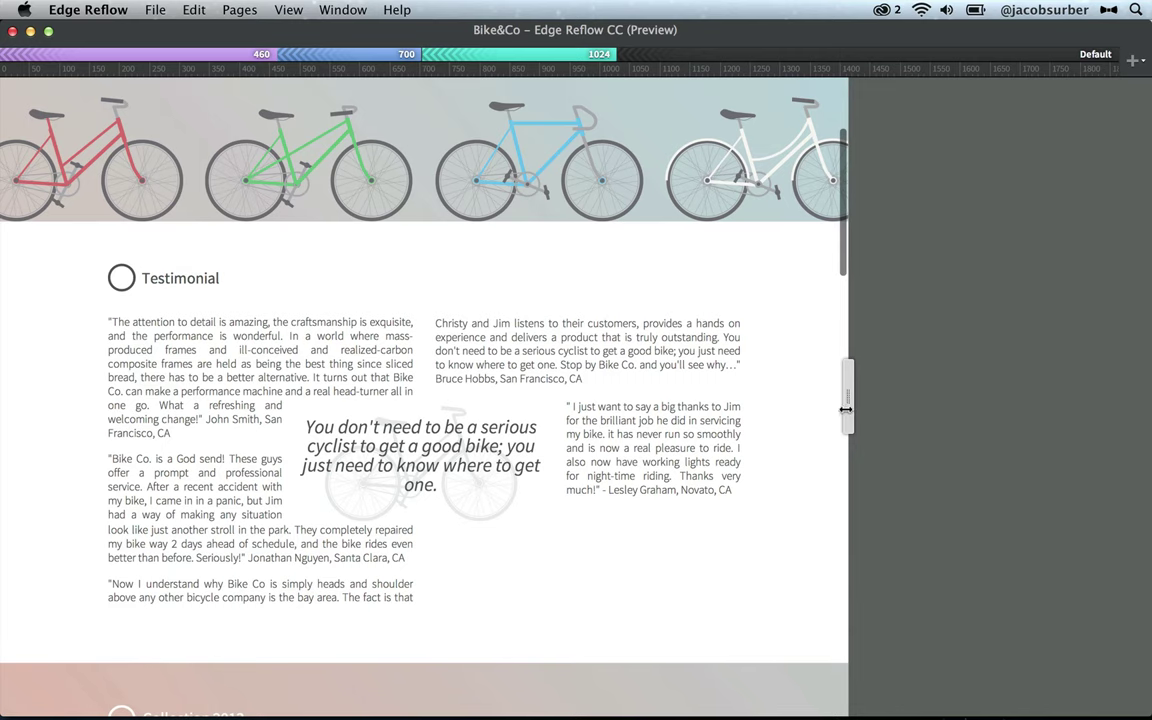
left_click_drag(847, 407, 410, 362)
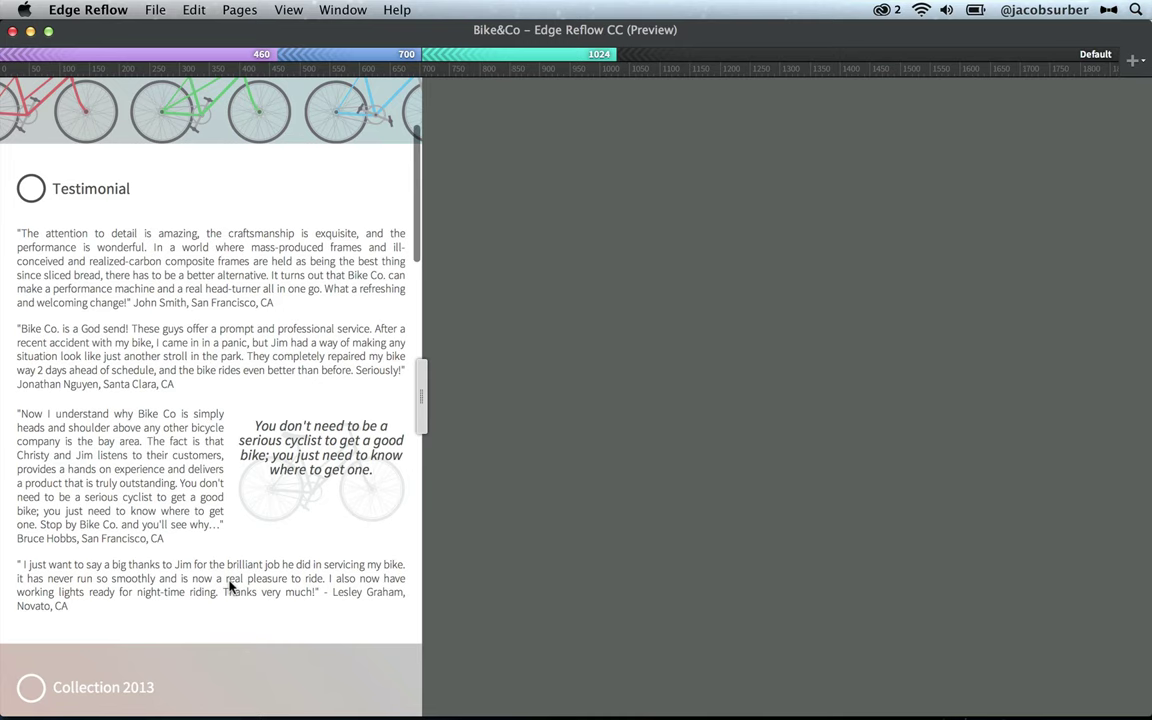
scroll(229, 588, "down", 1)
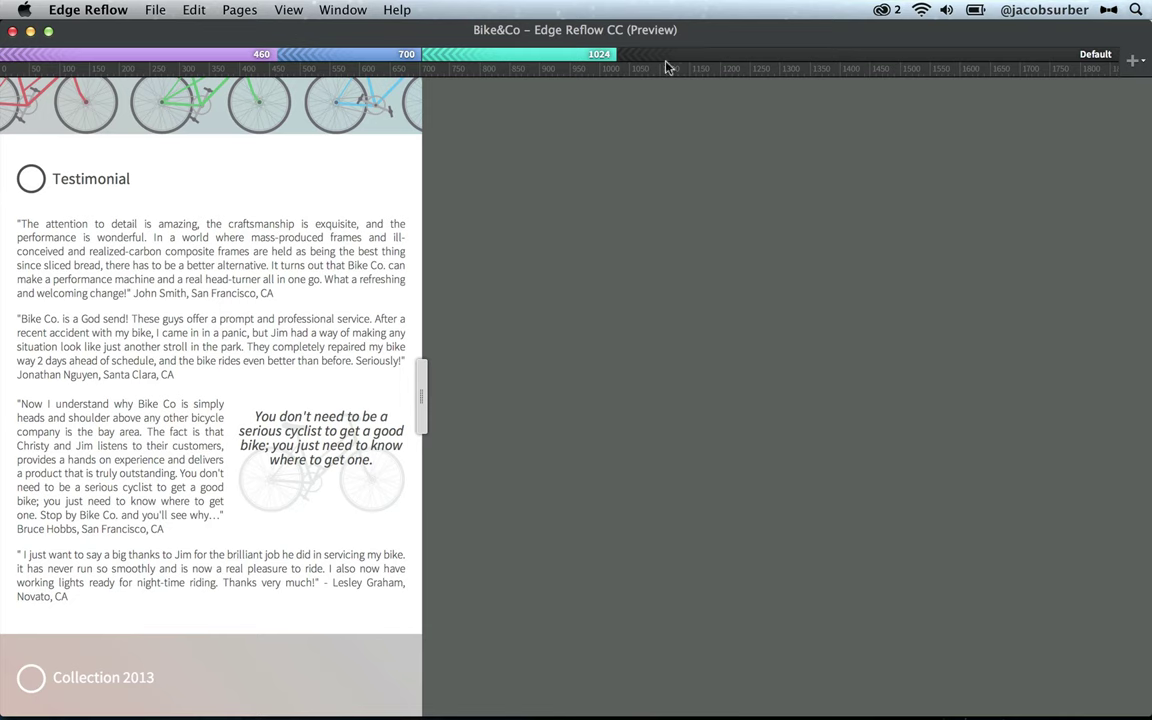
left_click_drag(421, 368, 734, 370)
scroll(518, 463, "down", 5)
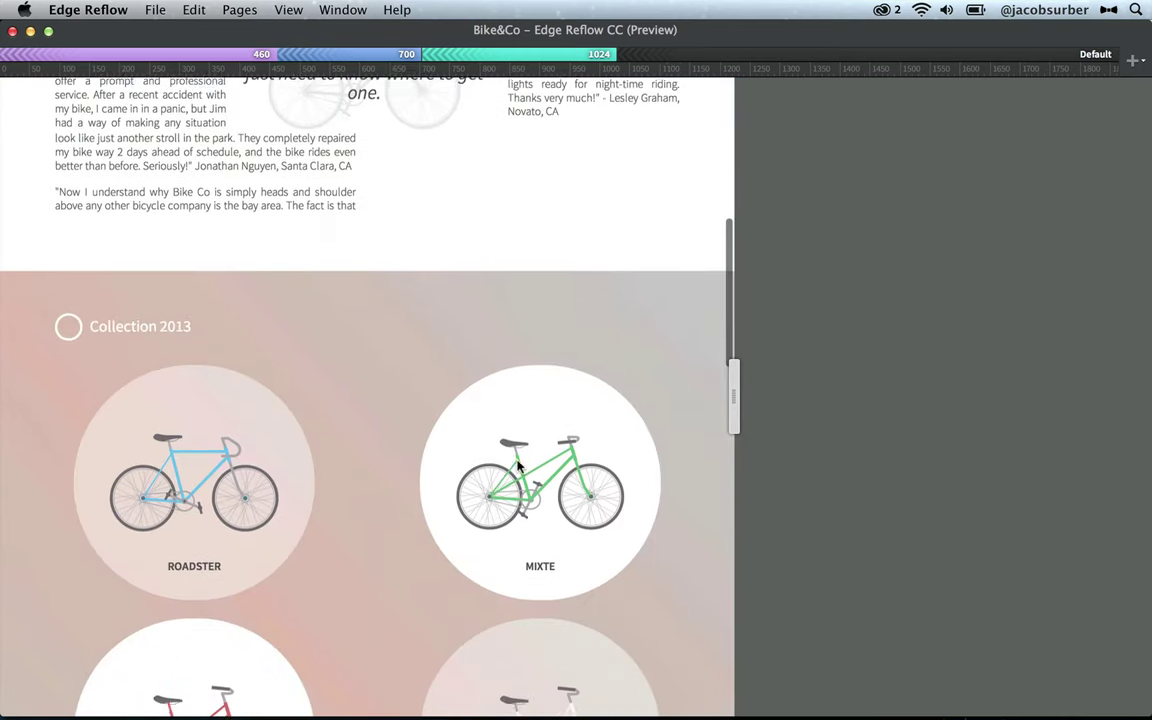
scroll(518, 463, "down", 15)
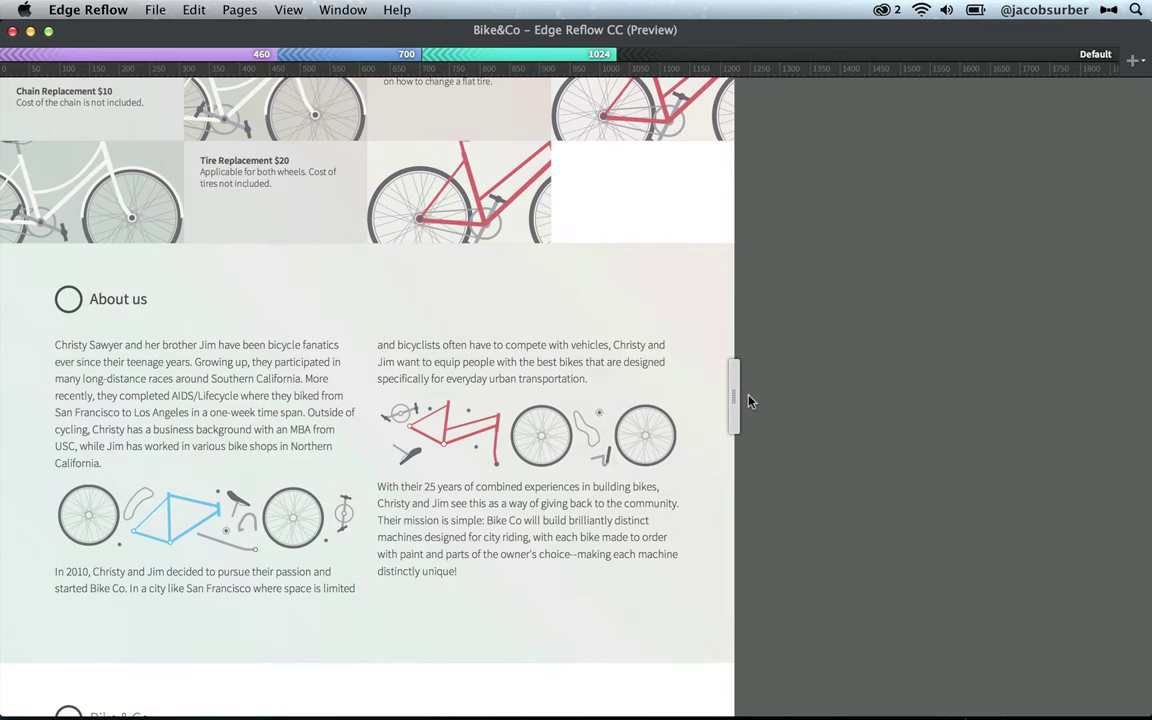
left_click_drag(734, 402, 670, 336)
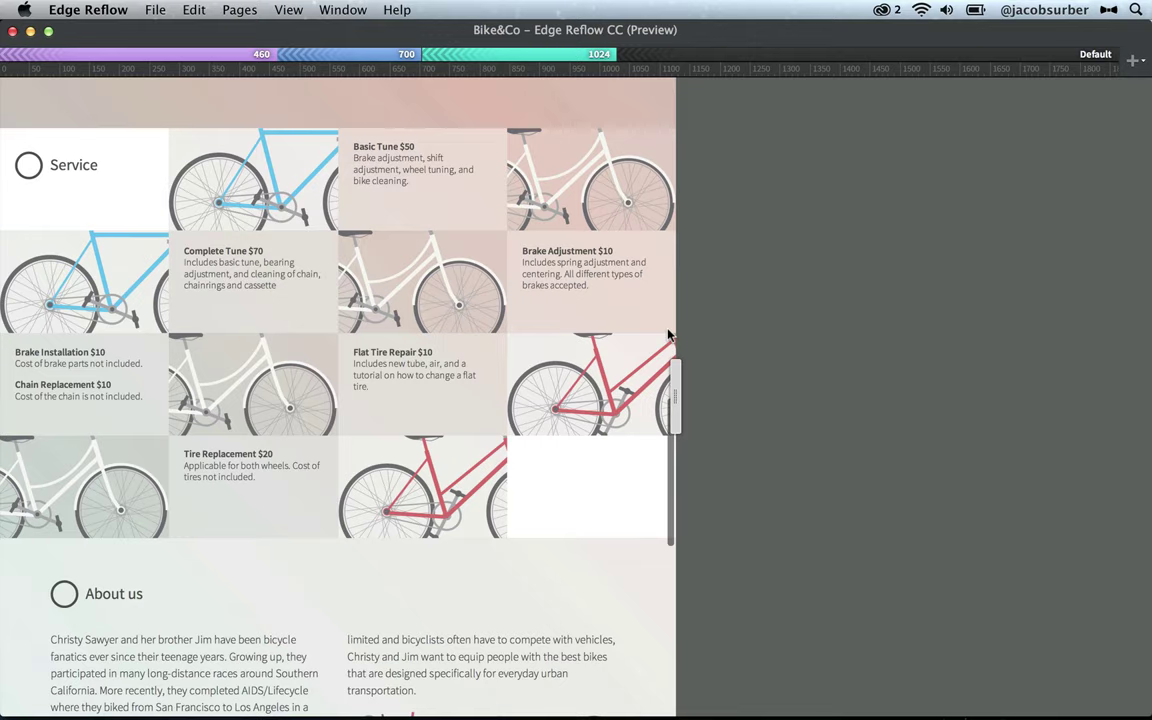
Leave preview, scroll back up, and select the testimonial text region
key("Escape")
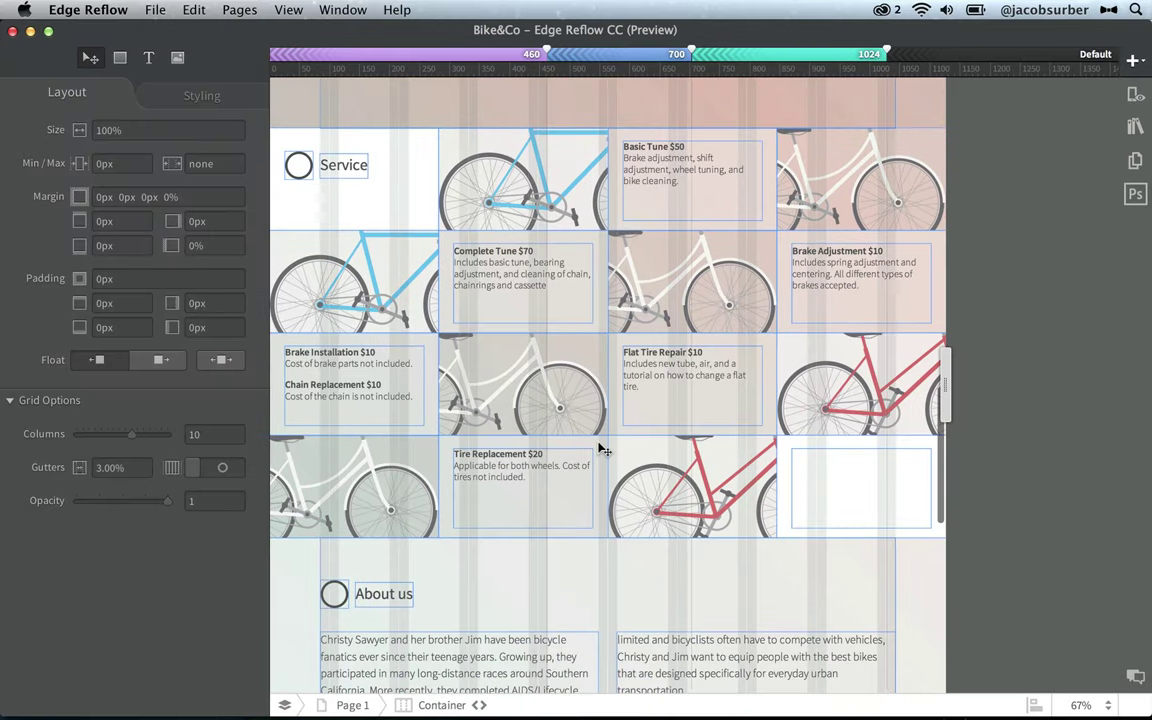
scroll(600, 450, "up", 15)
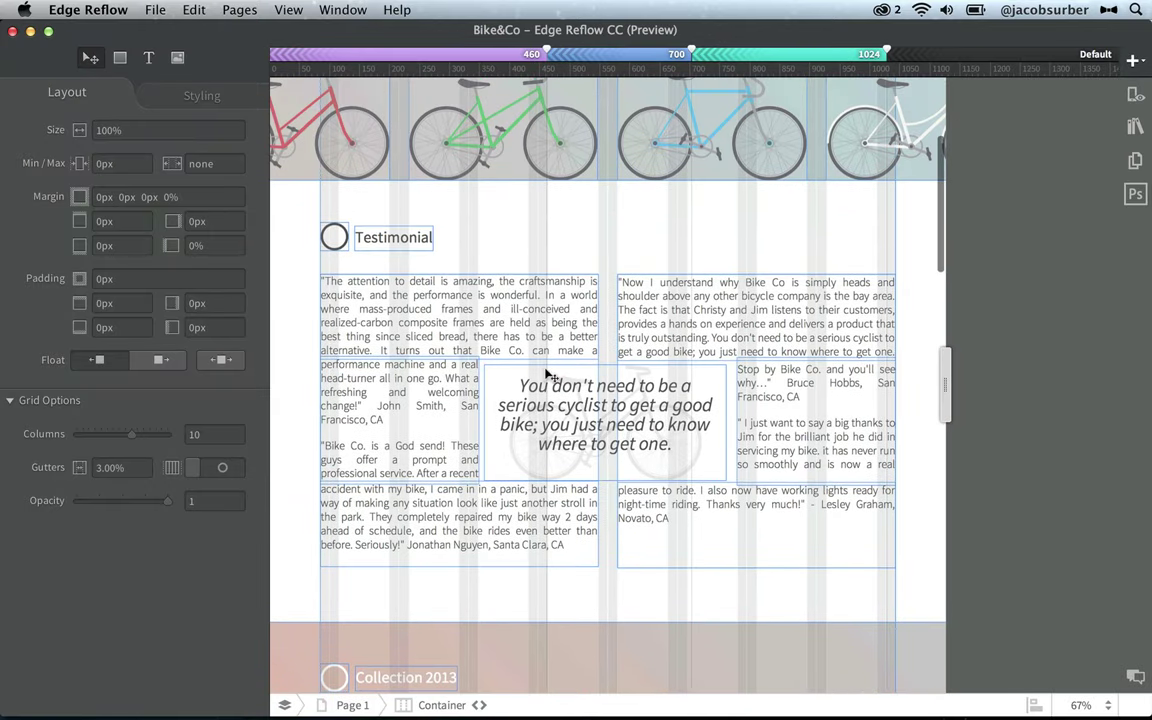
left_click(426, 297)
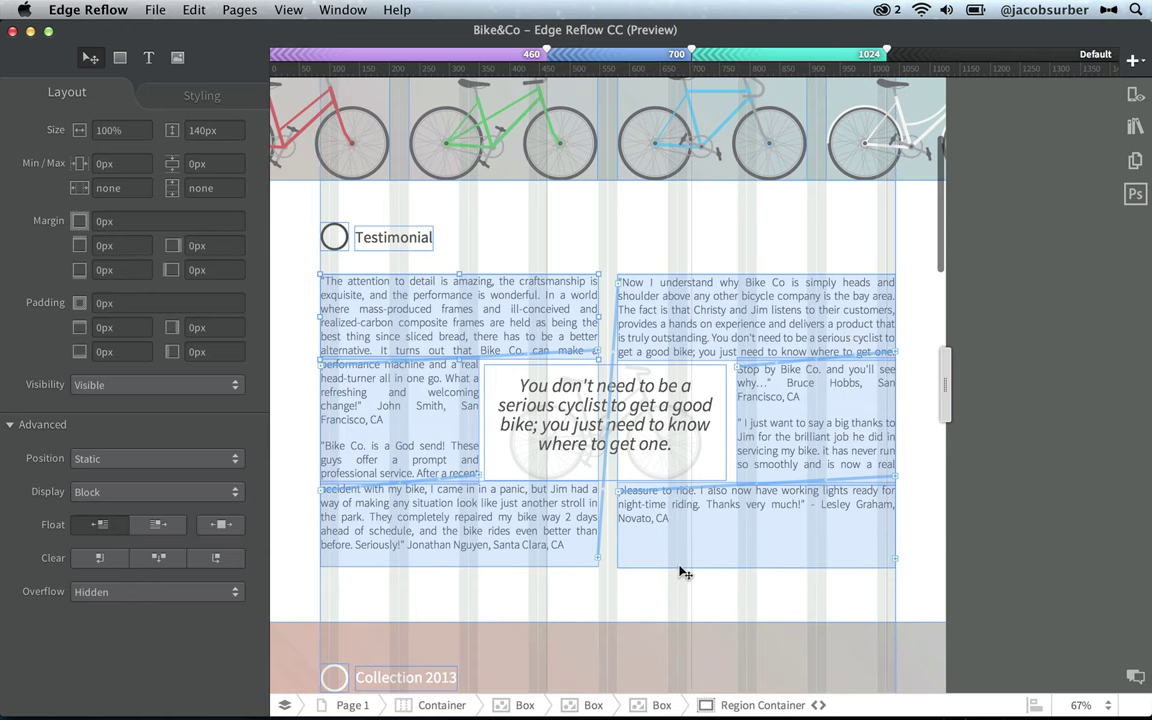
double_click(413, 323)
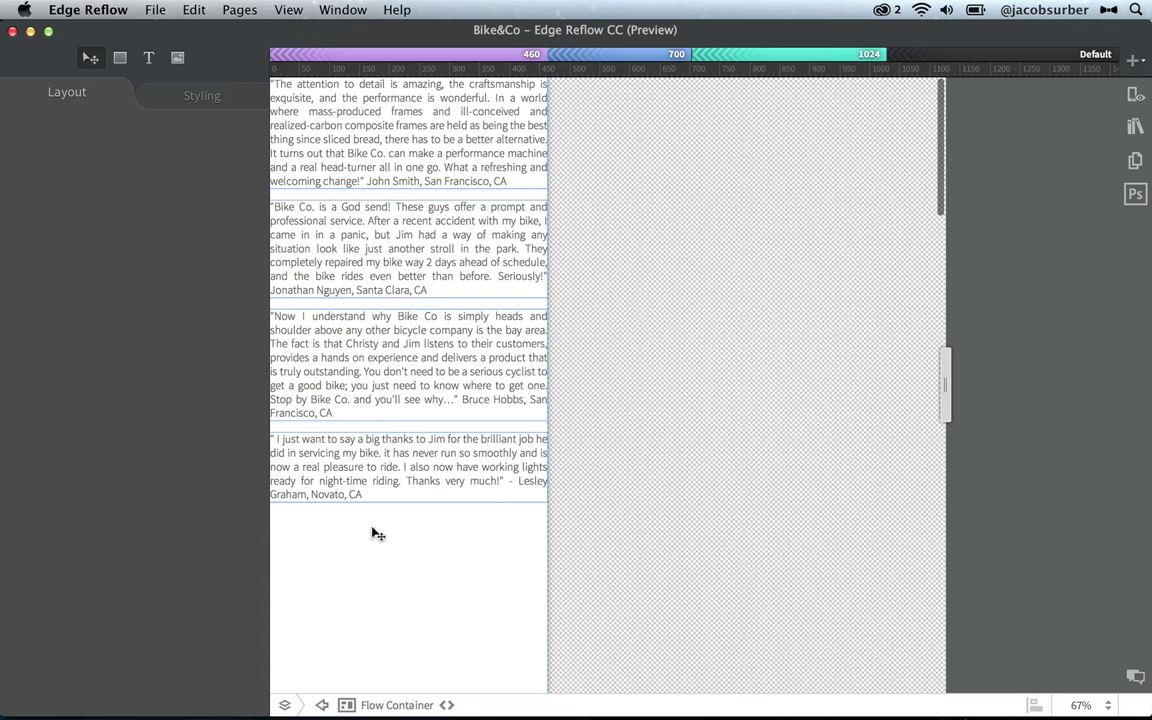
left_click(697, 273)
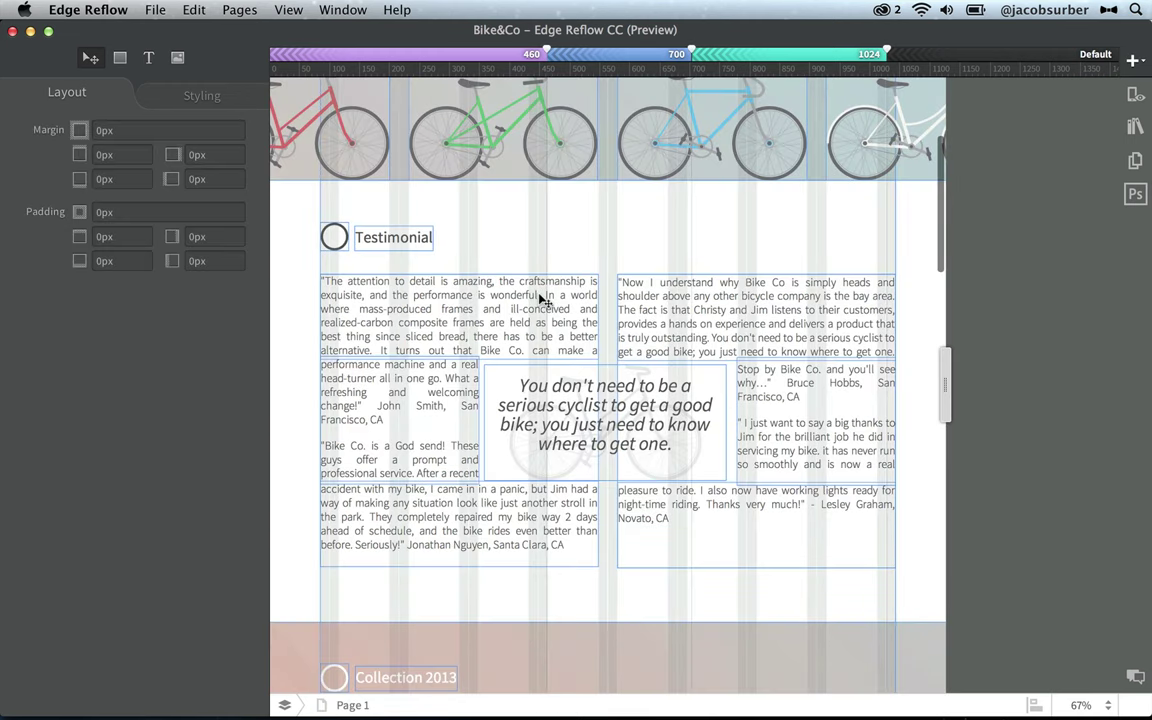
Narrow the first testimonial region to 99.87% width, then select the Service and About us text boxes
left_click(541, 299)
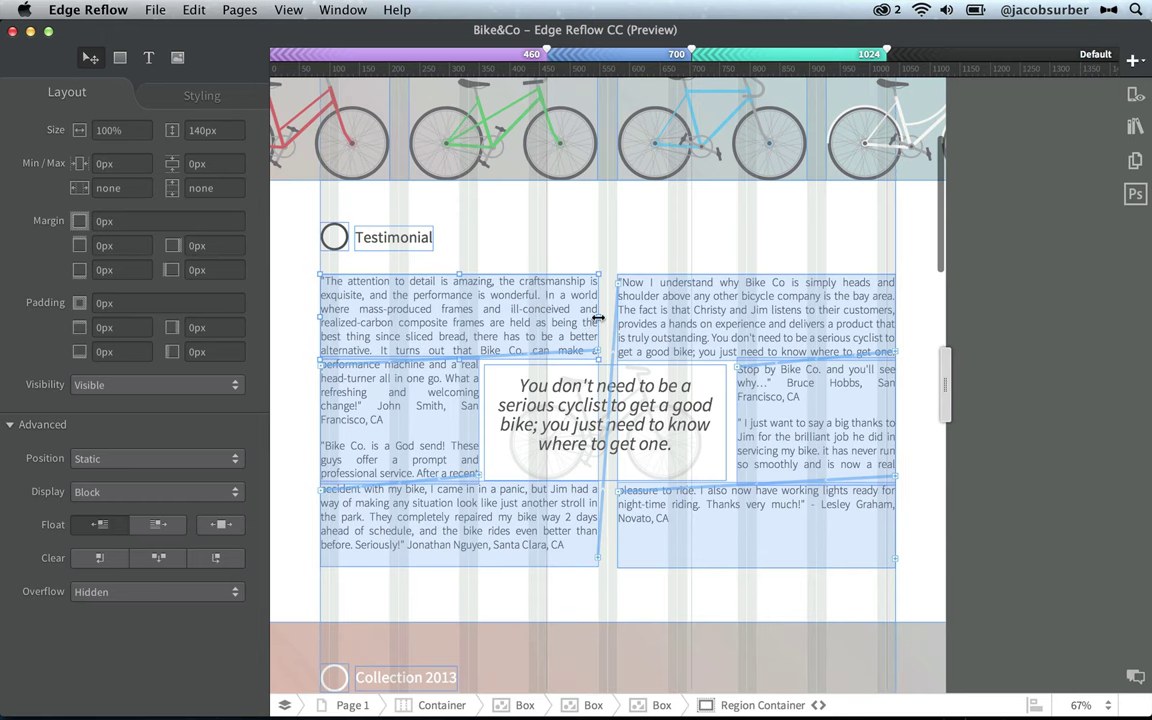
mouse_move(598, 316)
left_mouse_down()
mouse_move(562, 318)
mouse_move(598, 318)
left_mouse_up()
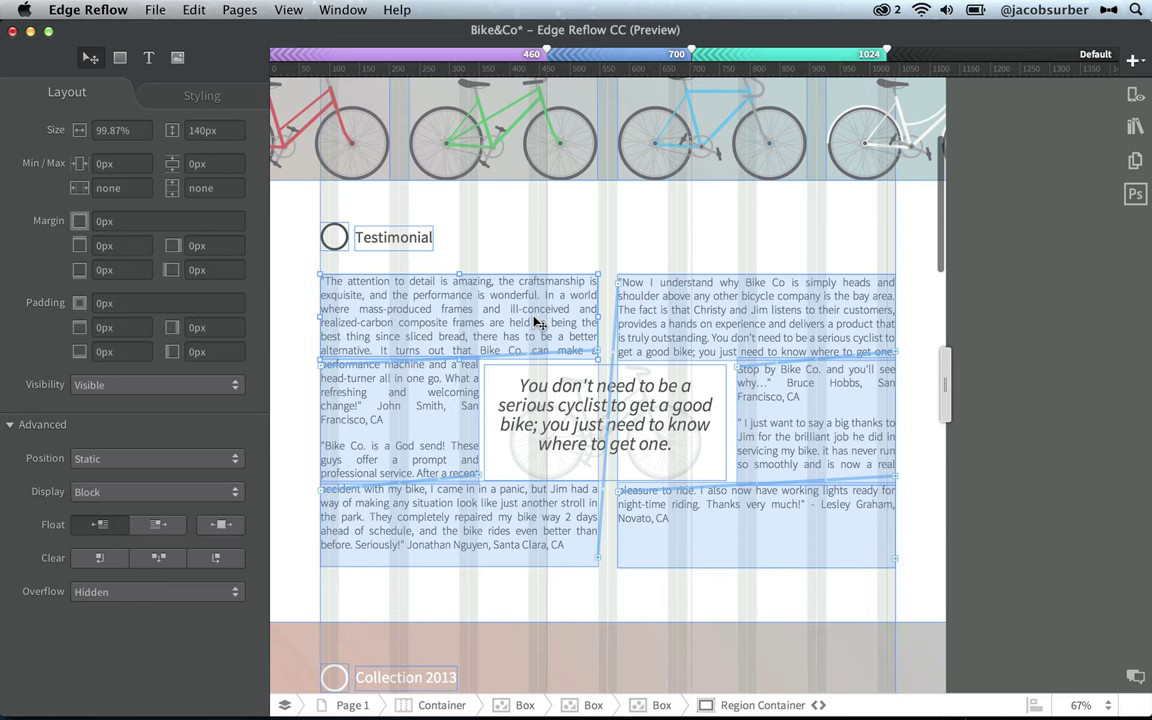
scroll(537, 322, "down", 20)
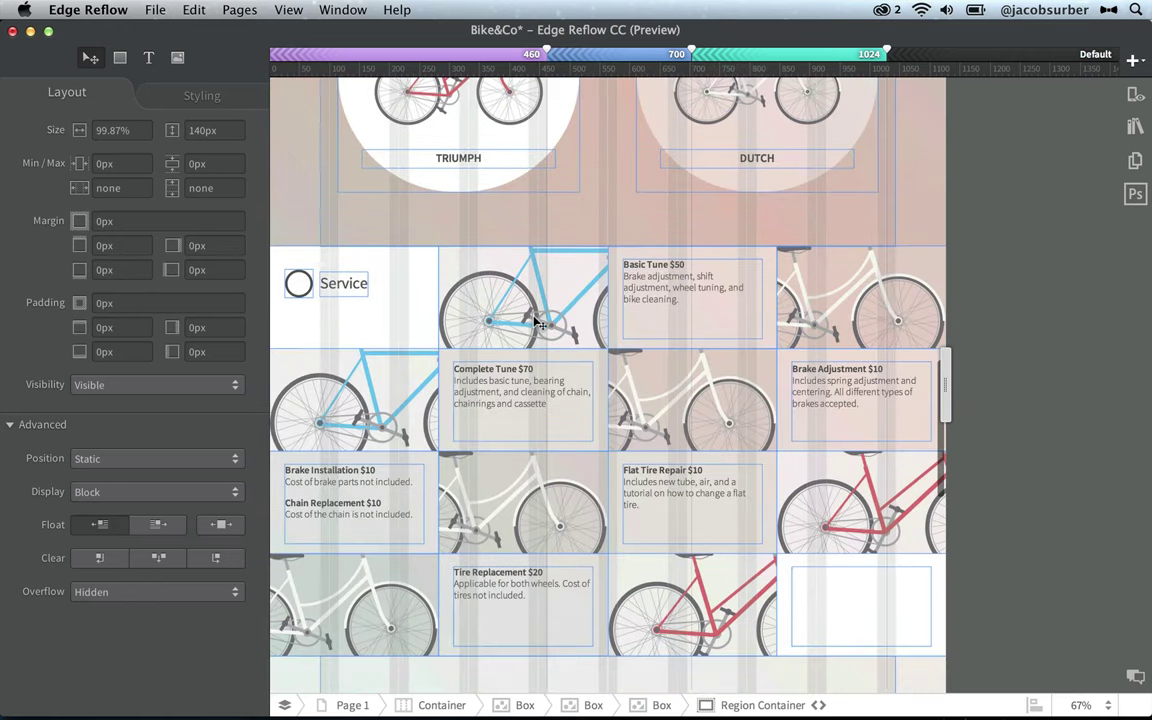
key("super+a")
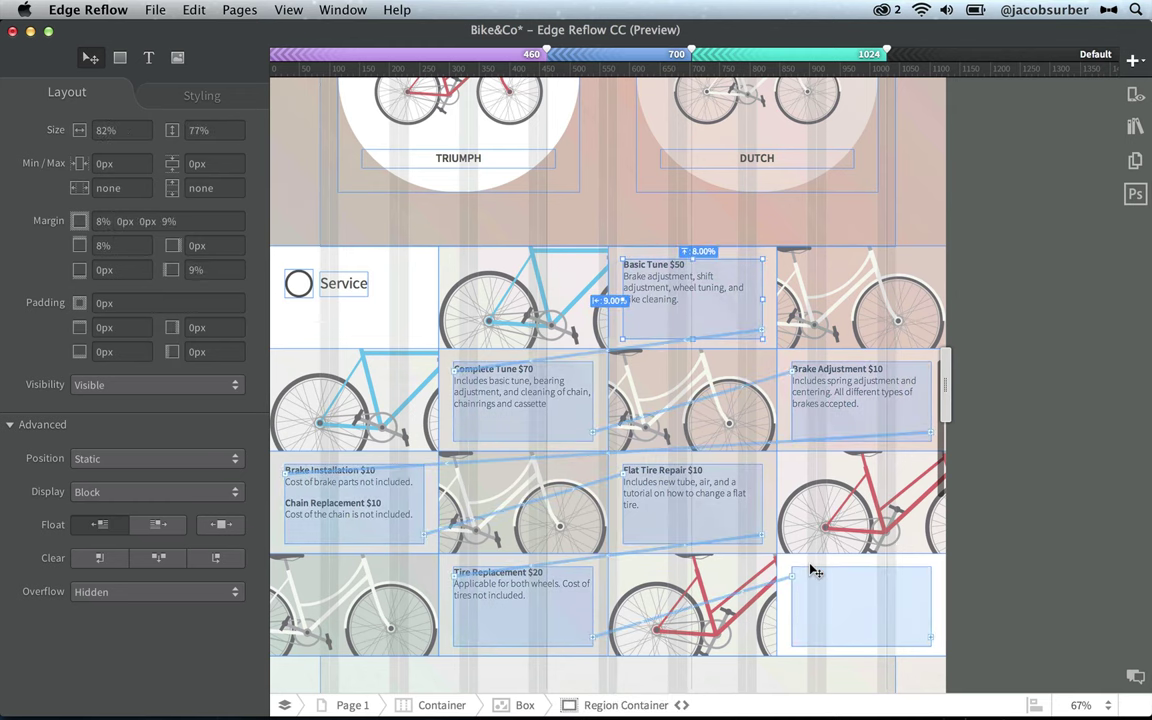
scroll(815, 570, "down", 10)
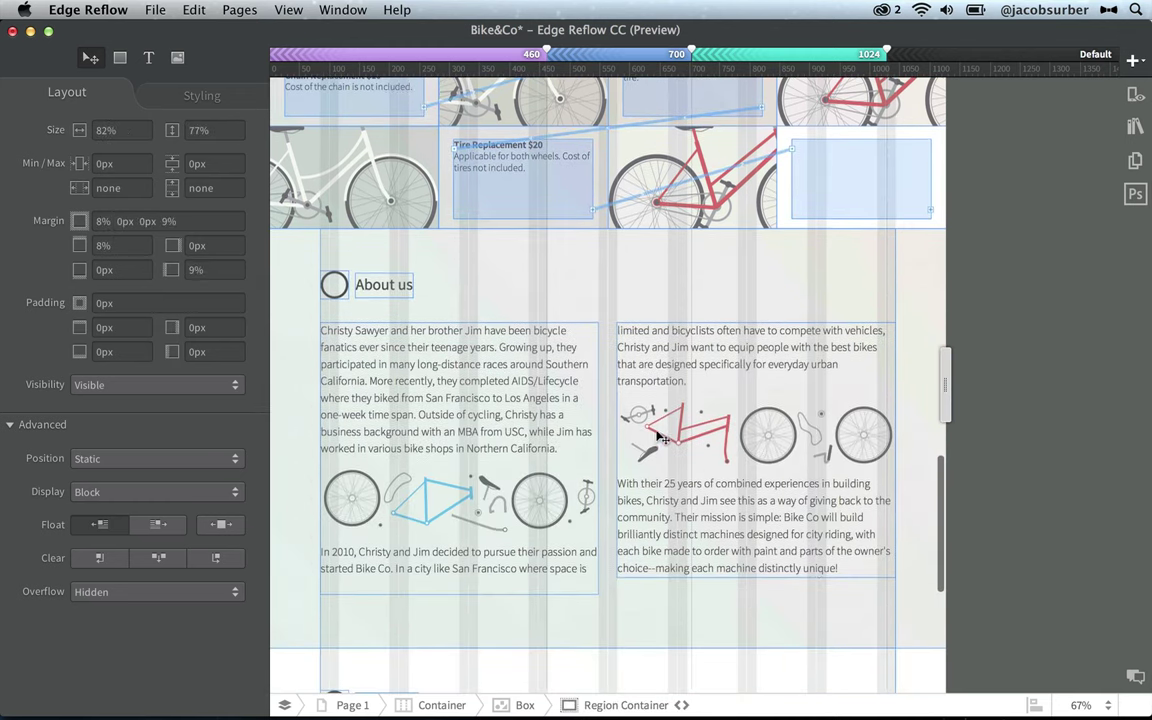
left_click(446, 350)
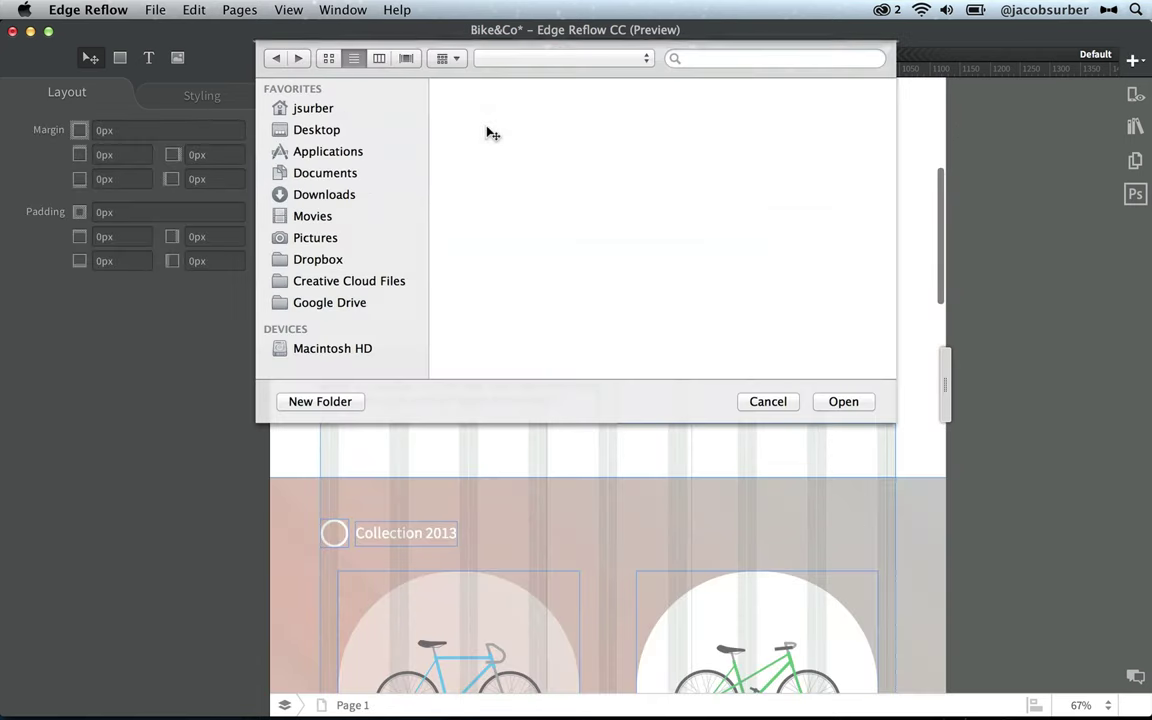
Open the BabyElephants project folder from the Open dialog
double_click(507, 138)
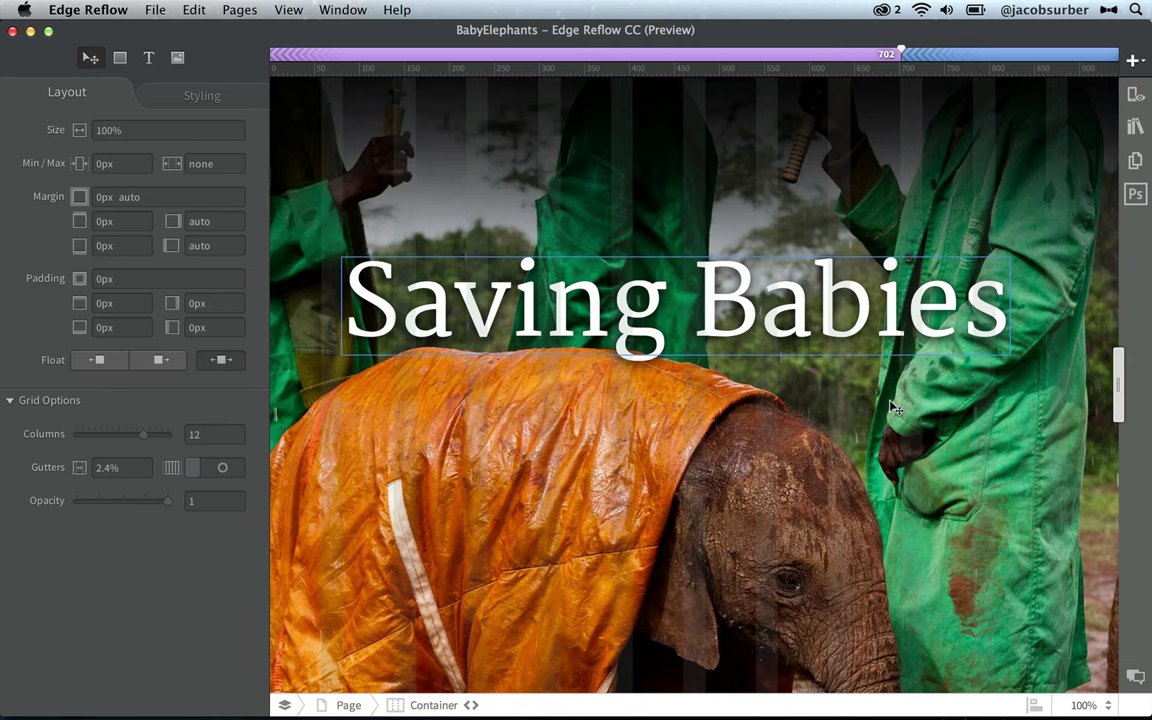
Zoom the canvas to 67% and show the page at its full Default width
left_click(1080, 705)
left_click(1072, 668)
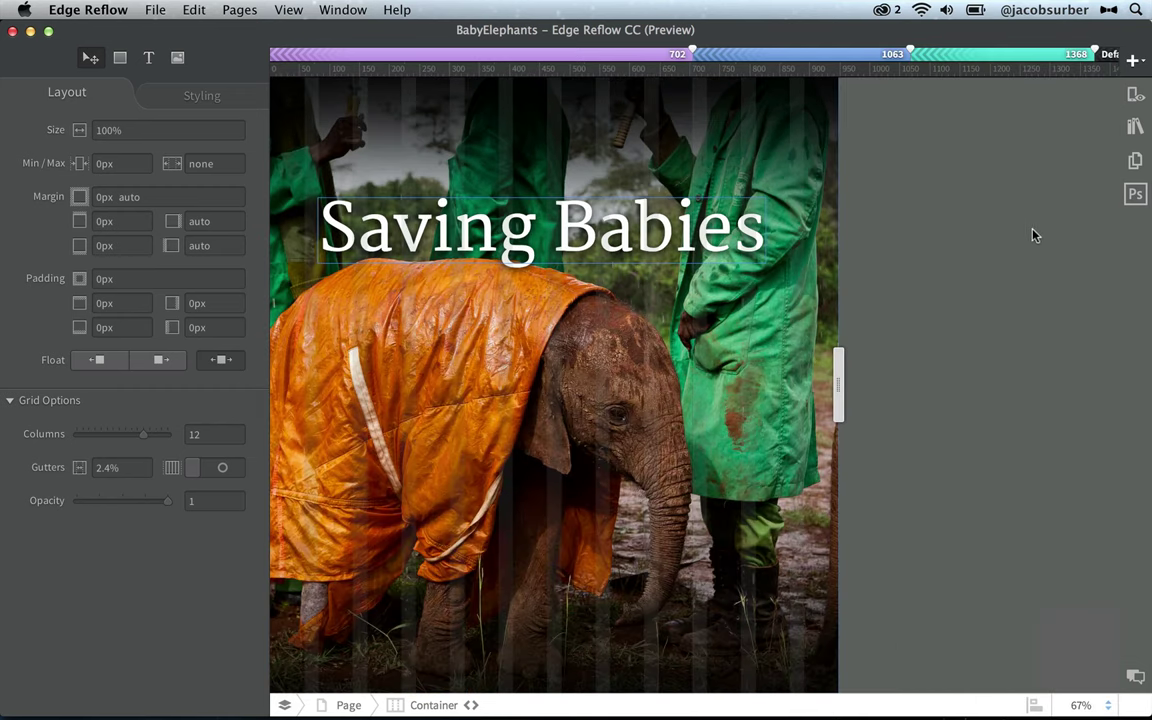
left_click(1108, 53)
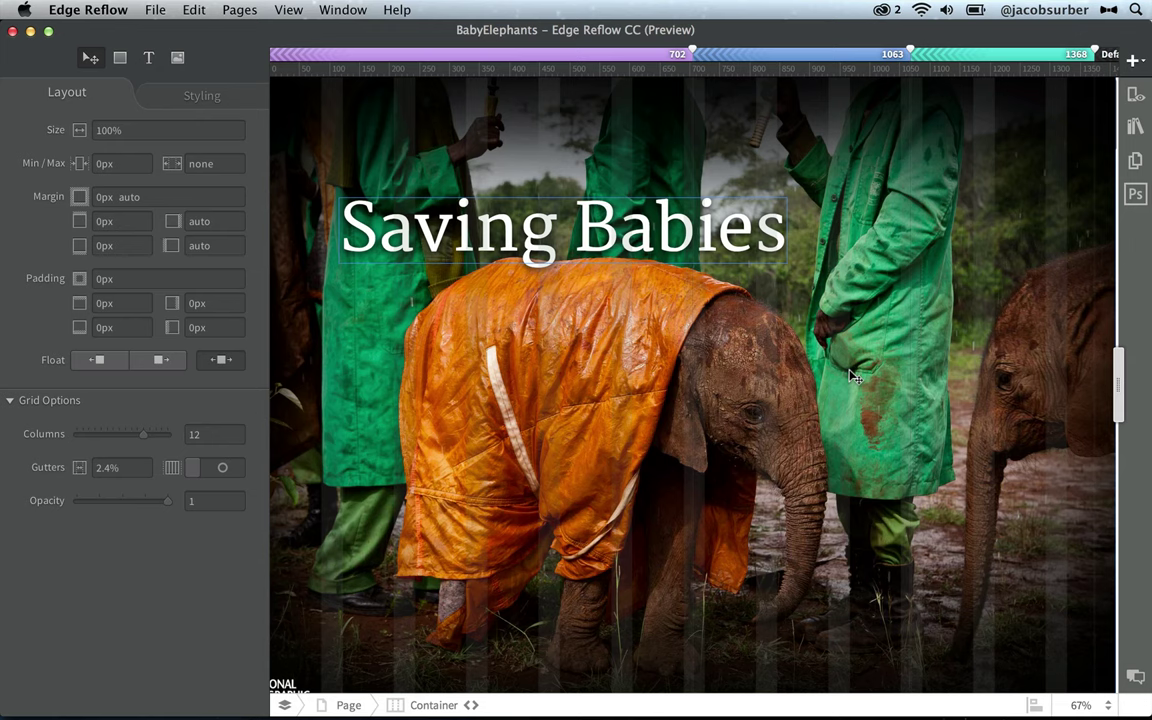
scroll(810, 466, "down", 5)
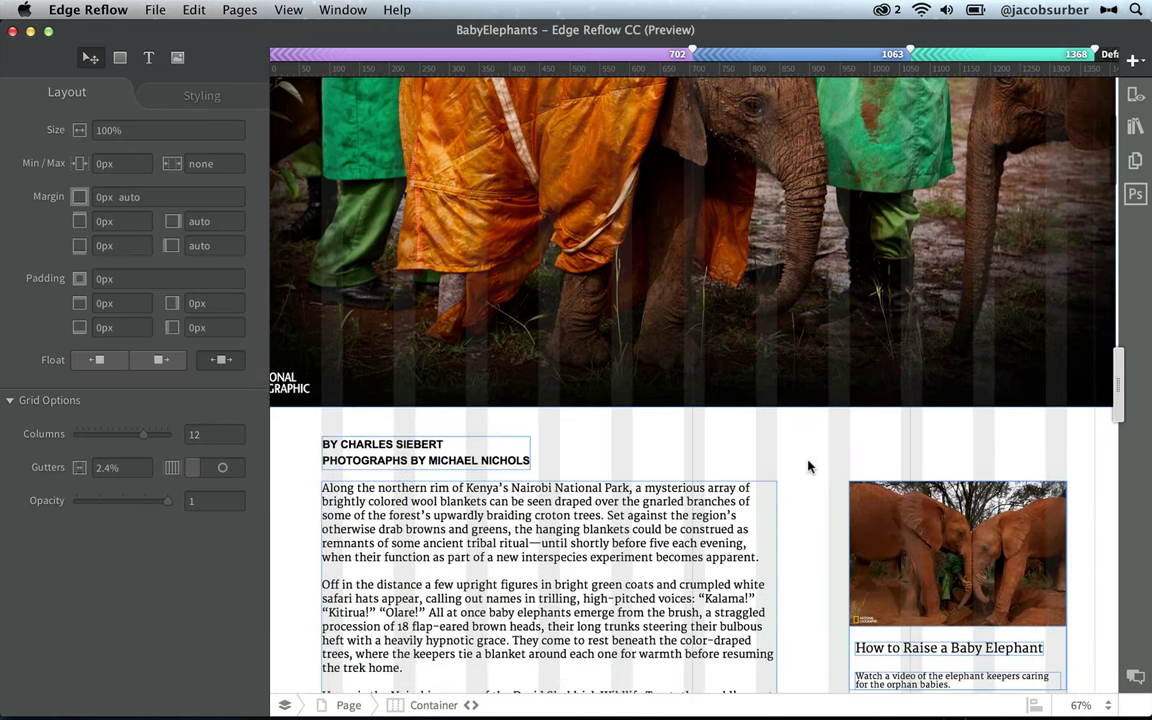
scroll(810, 466, "down", 4)
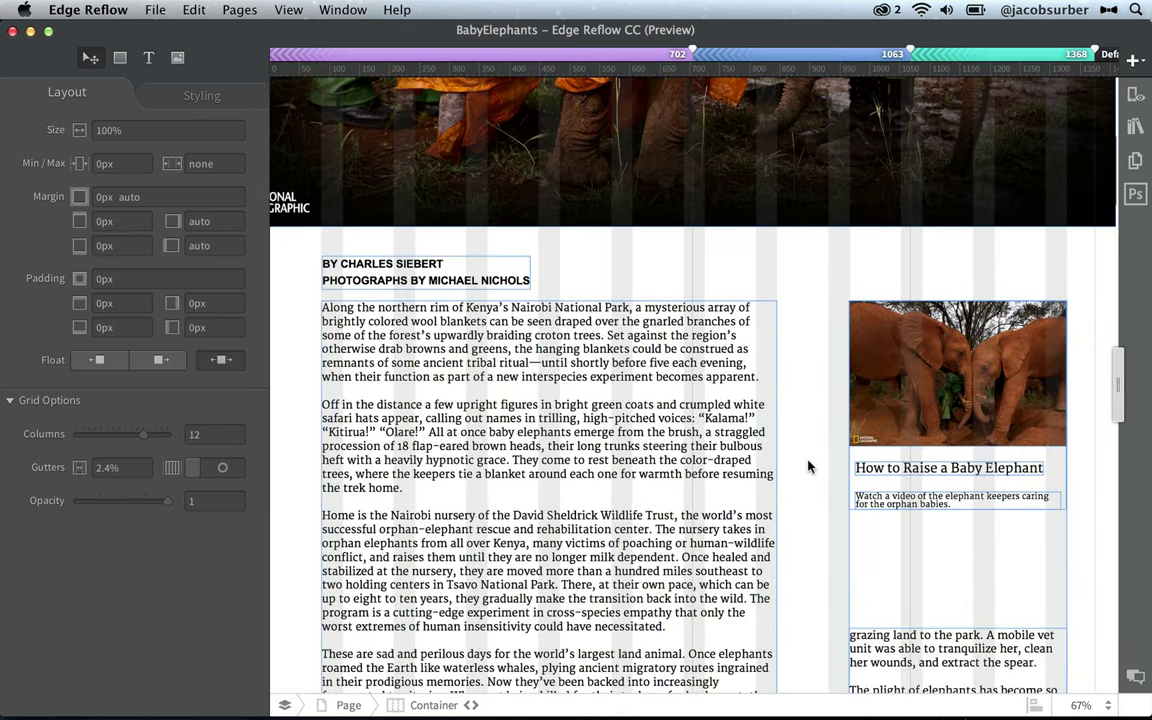
scroll(810, 466, "down", 5)
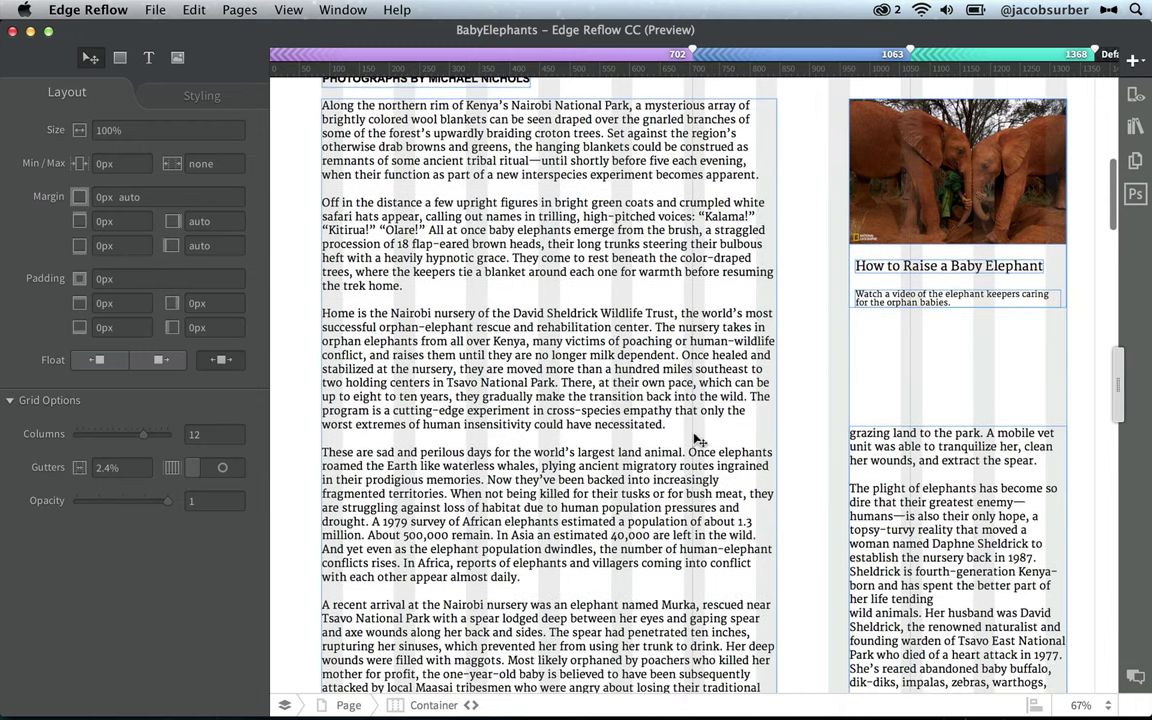
Open the article region container in Flow Container view and read through its text
left_click(640, 424)
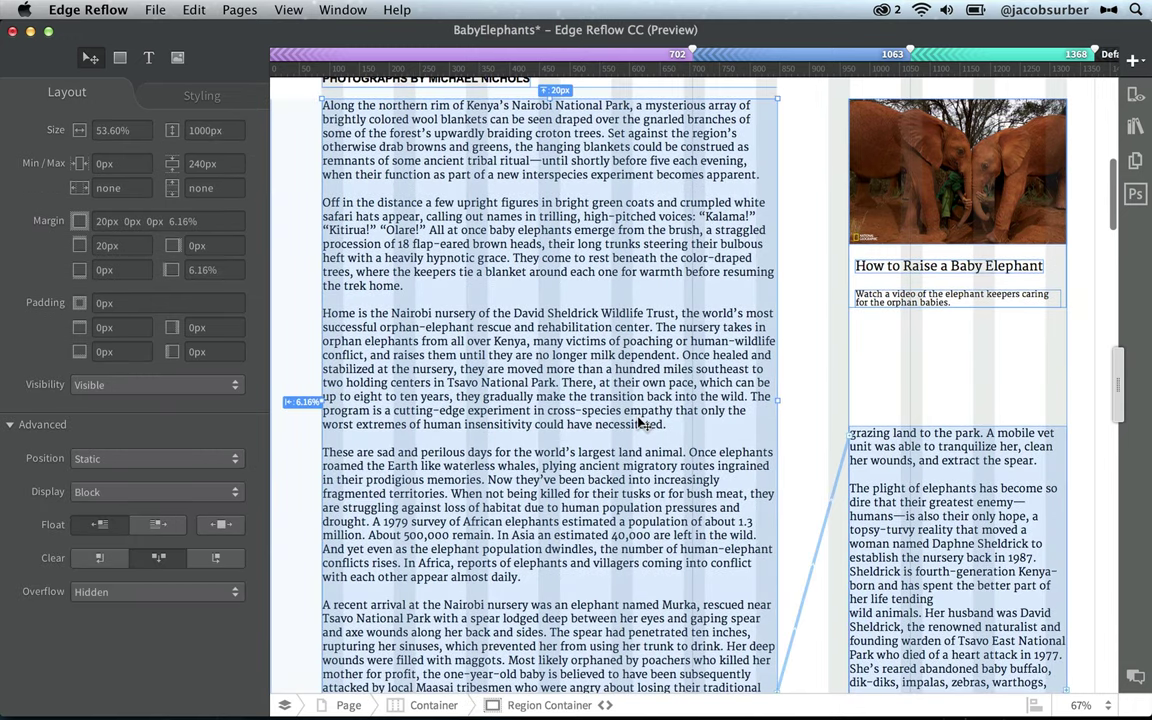
double_click(618, 401)
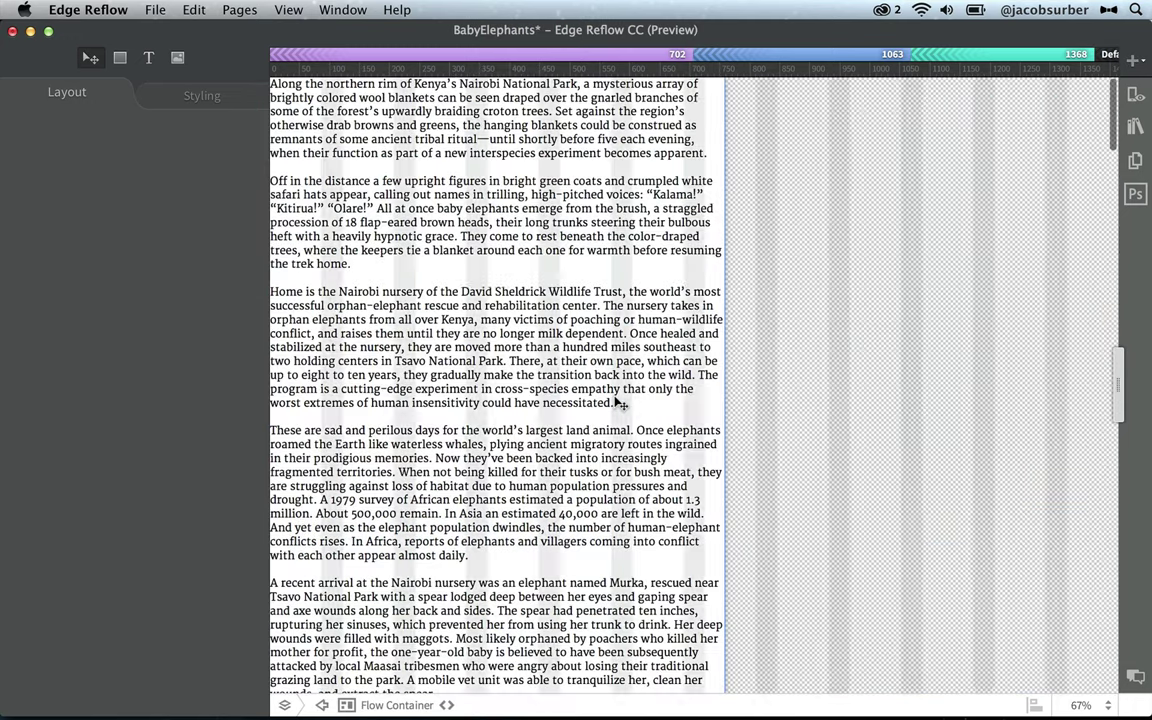
scroll(492, 352, "down", 15)
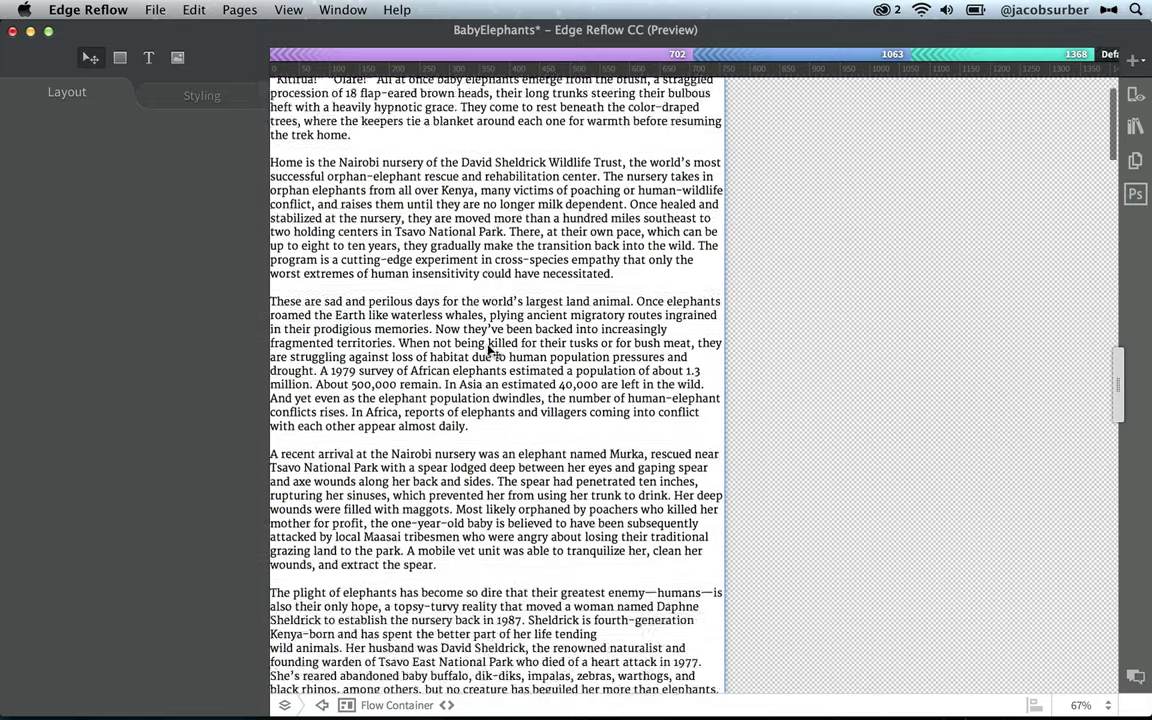
scroll(492, 352, "down", 15)
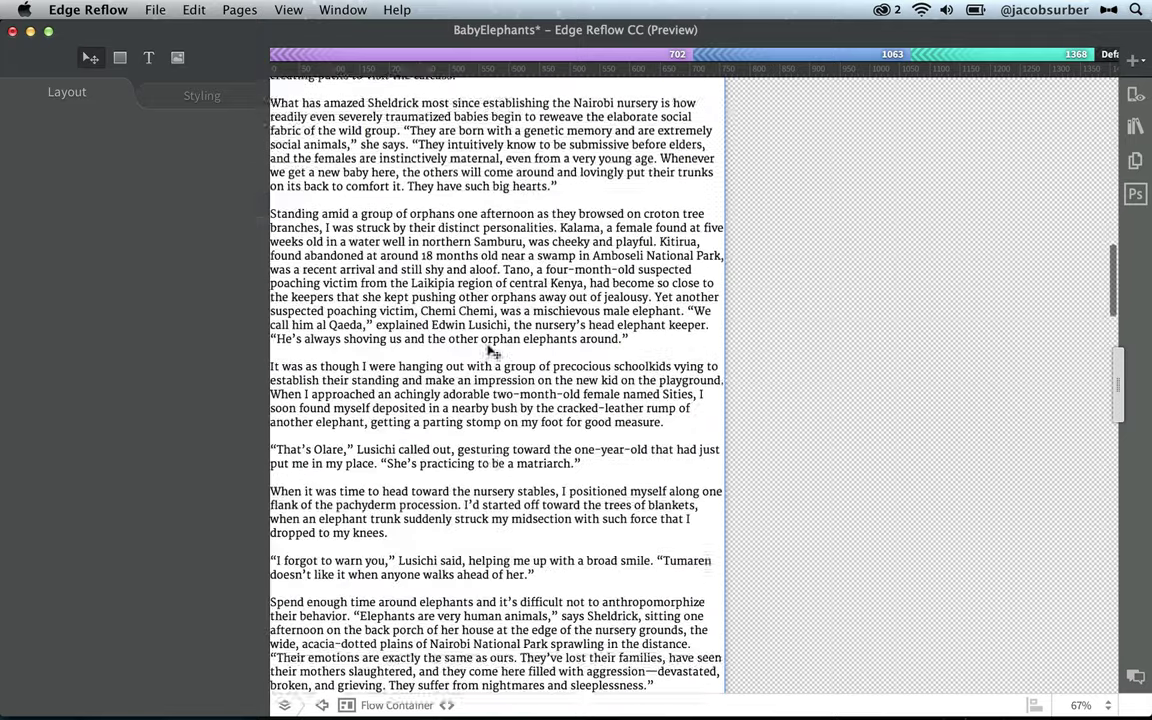
scroll(492, 352, "down", 10)
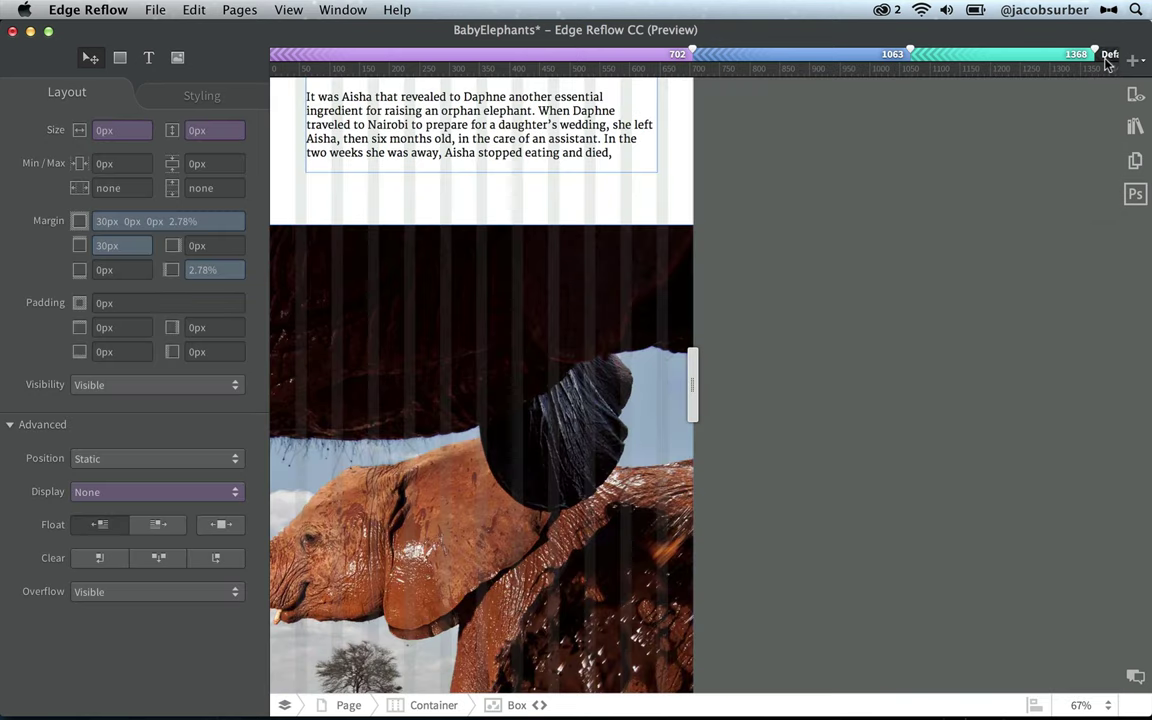
Switch the layout to the 1368 breakpoint
left_click(1105, 58)
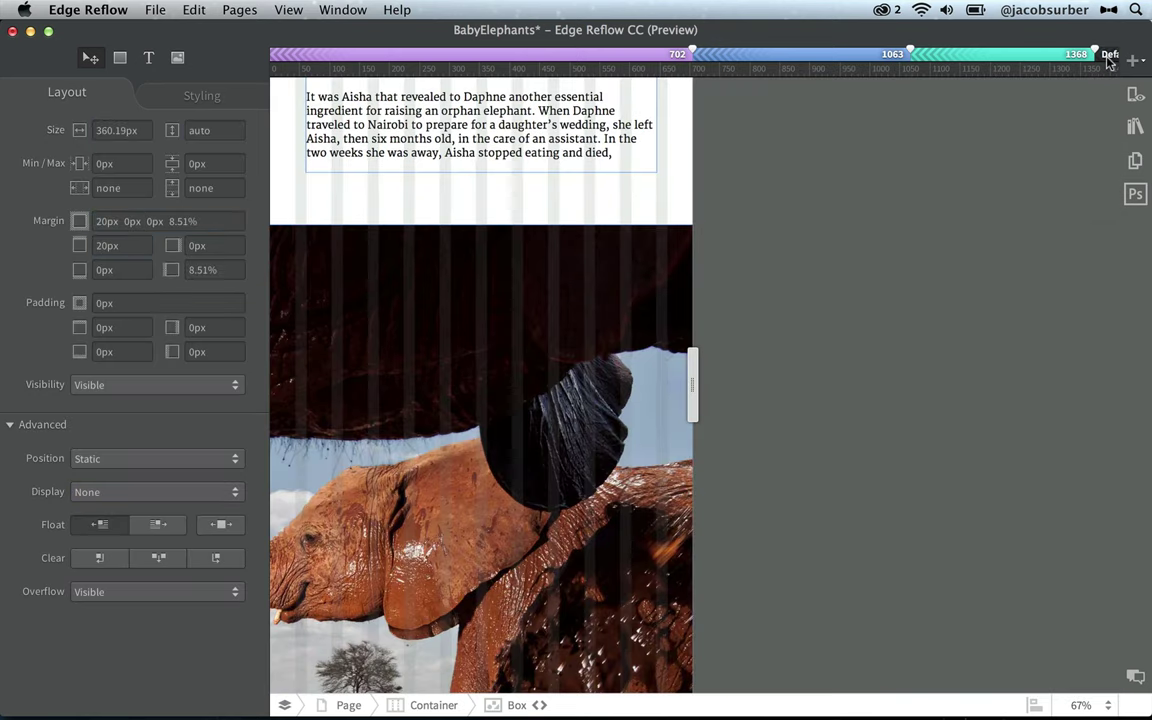
scroll(658, 538, "down", 15)
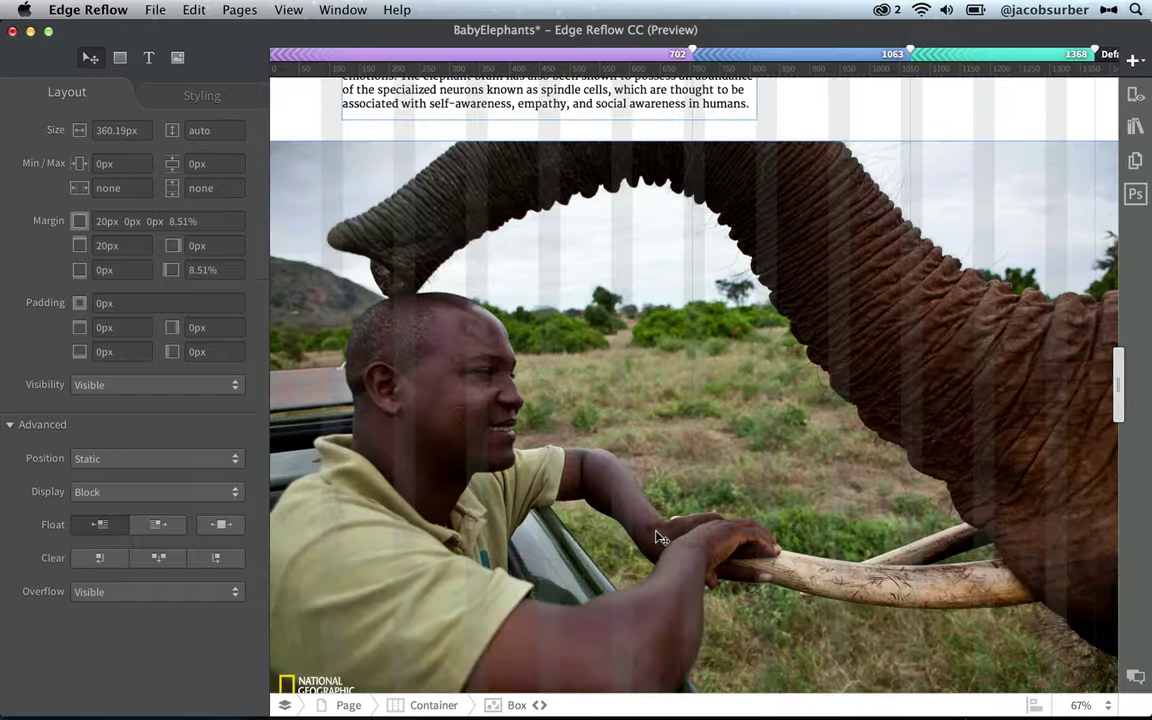
scroll(657, 538, "up", 3)
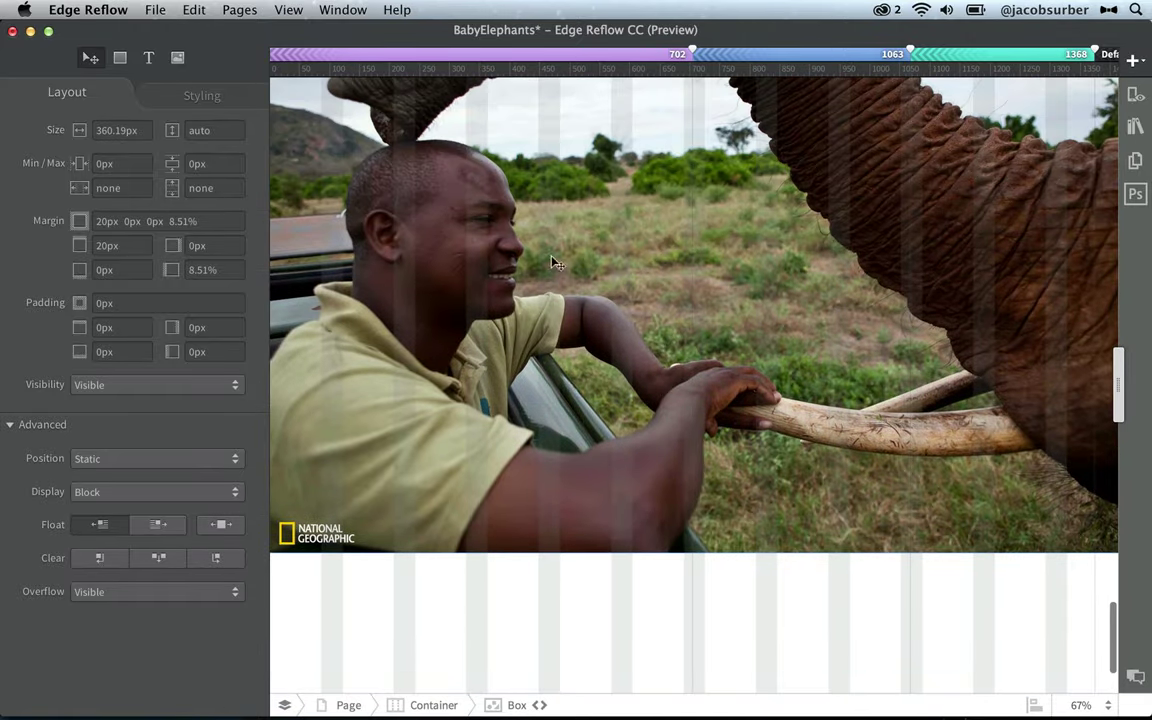
scroll(684, 371, "up", 15)
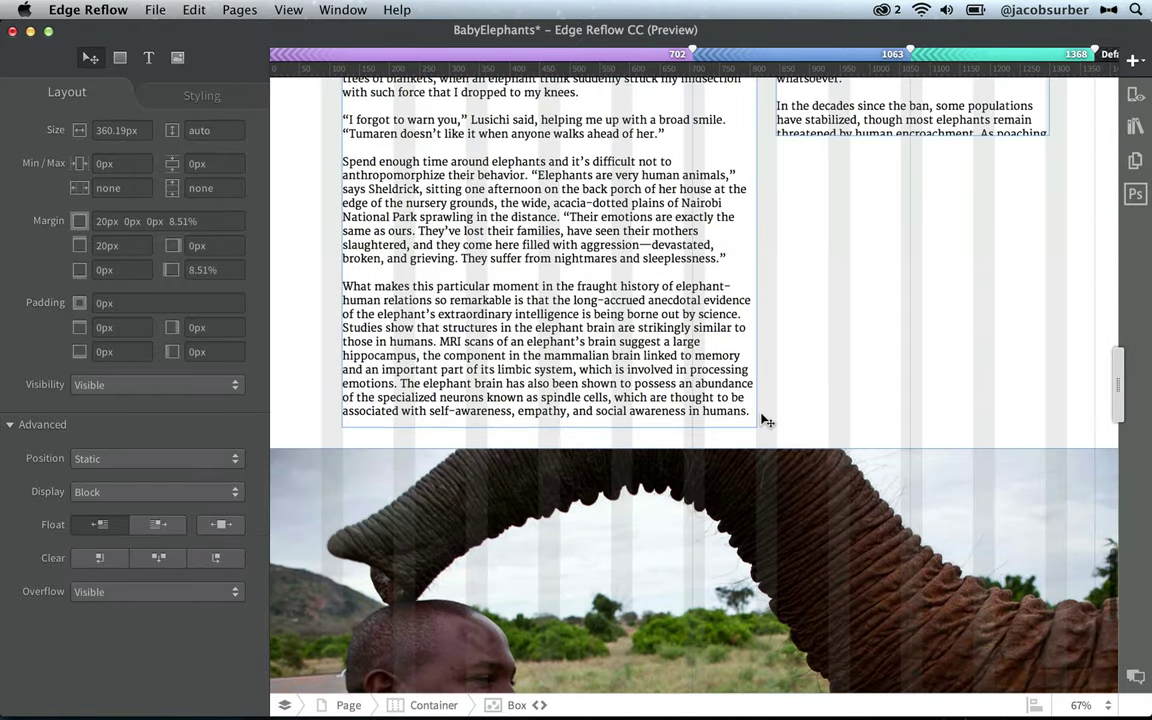
scroll(762, 420, "up", 5)
Lengthen the right article column so it ends with the 'elephant's normal development' quote
left_click(769, 222)
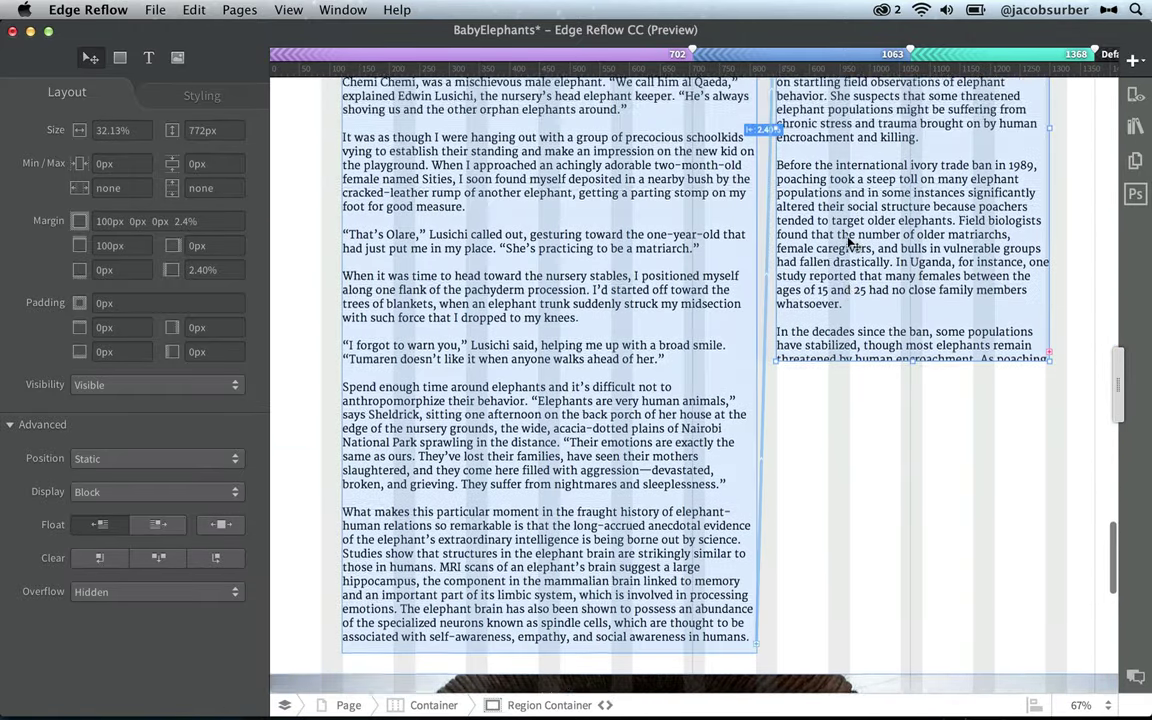
scroll(848, 243, "up", 2)
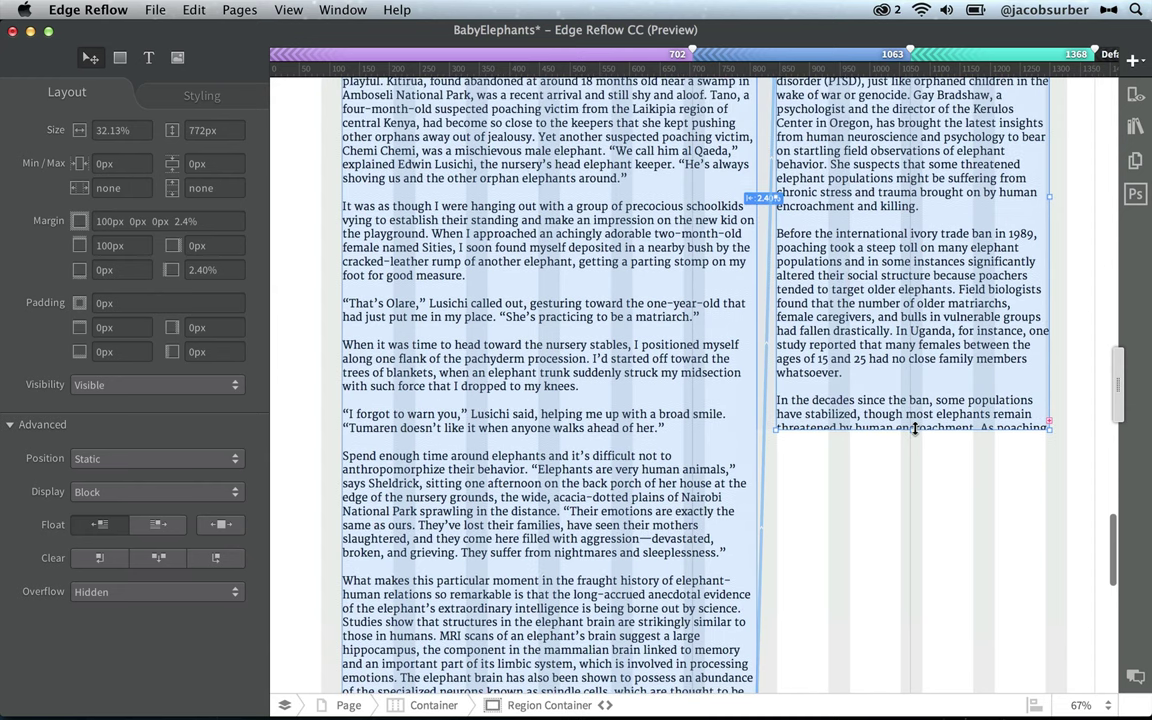
left_click_drag(914, 428, 908, 657)
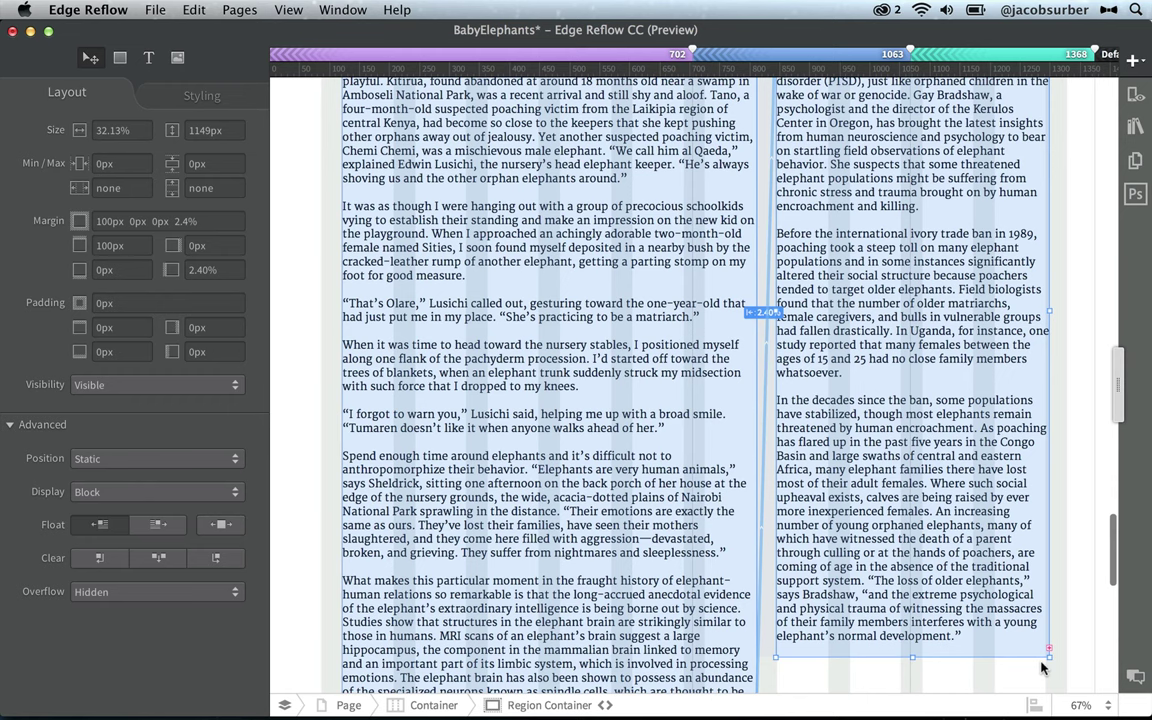
scroll(1041, 667, "down", 5)
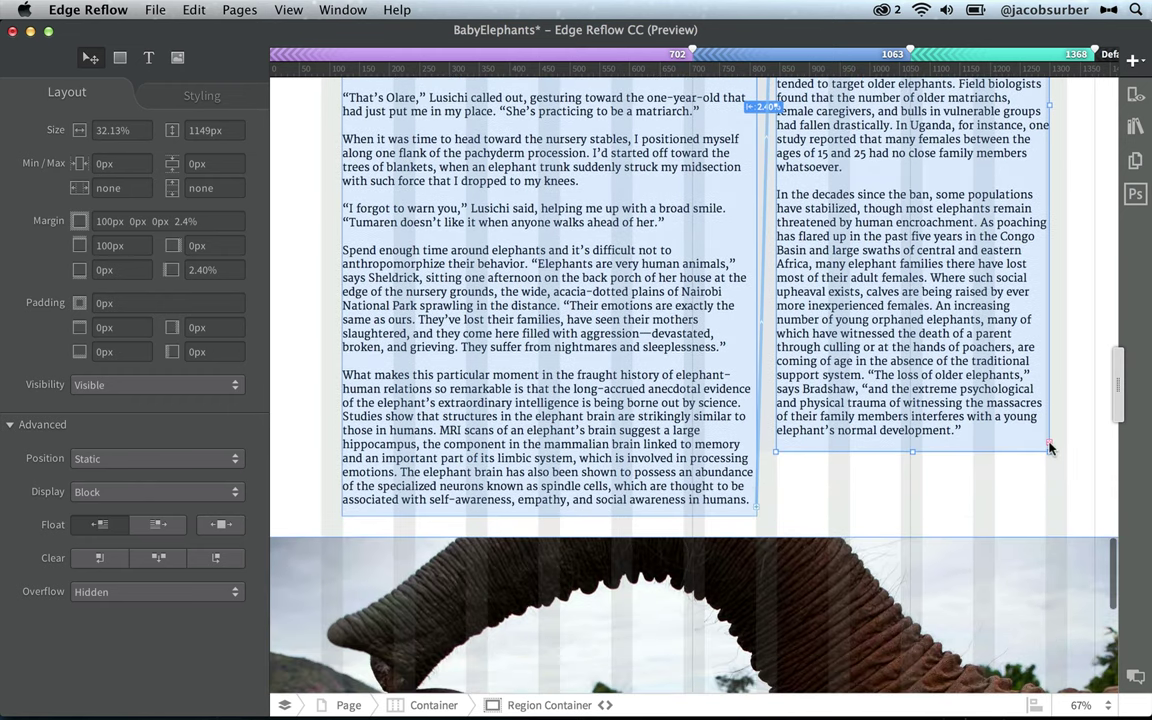
key("b")
scroll(975, 502, "down", 10)
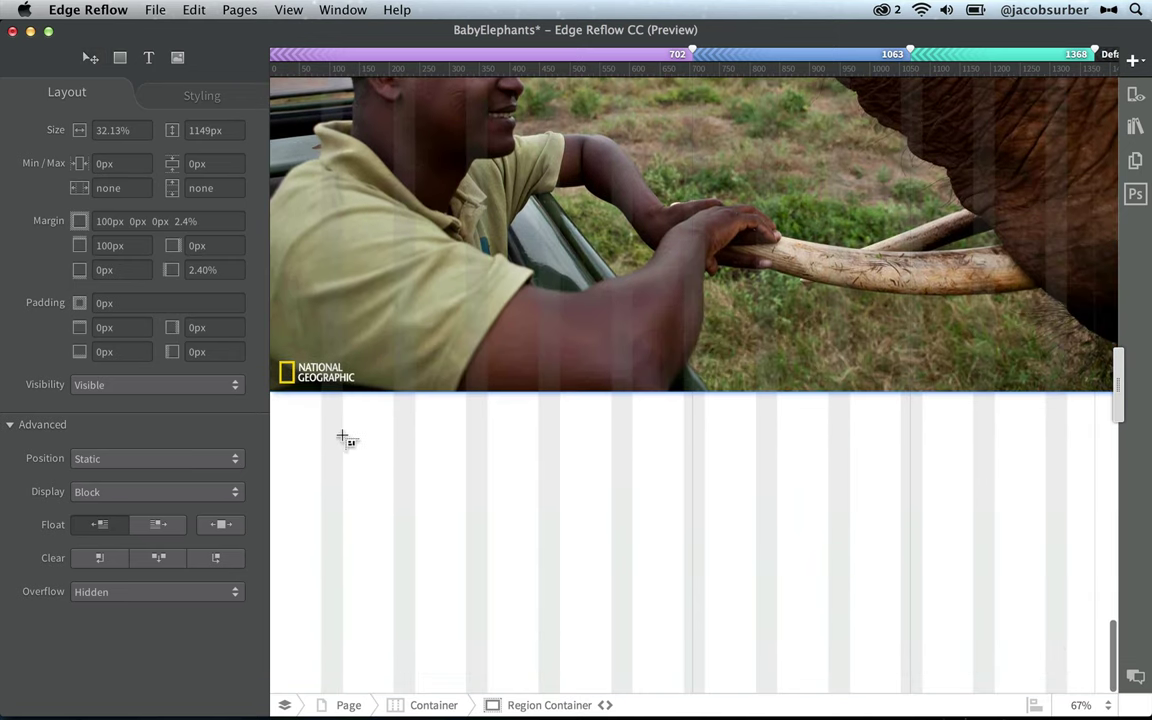
Draw a new text region below the ranger photo and set its height to 1000px
left_click_drag(342, 436, 686, 643)
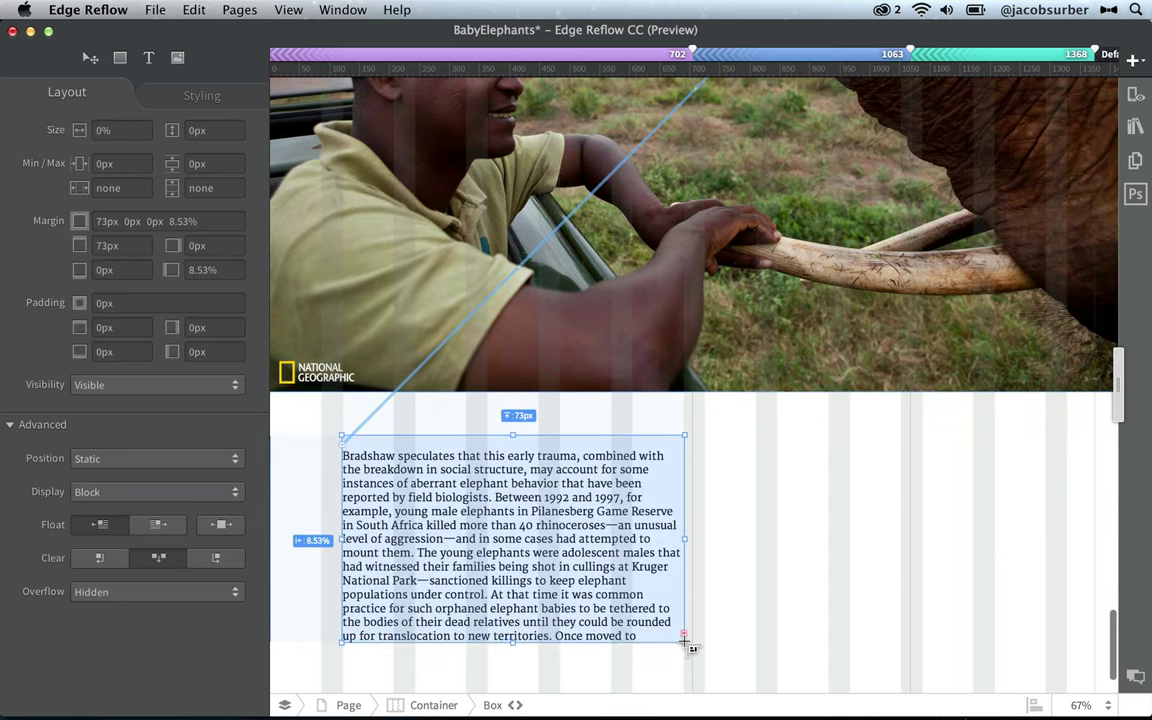
left_click(195, 132)
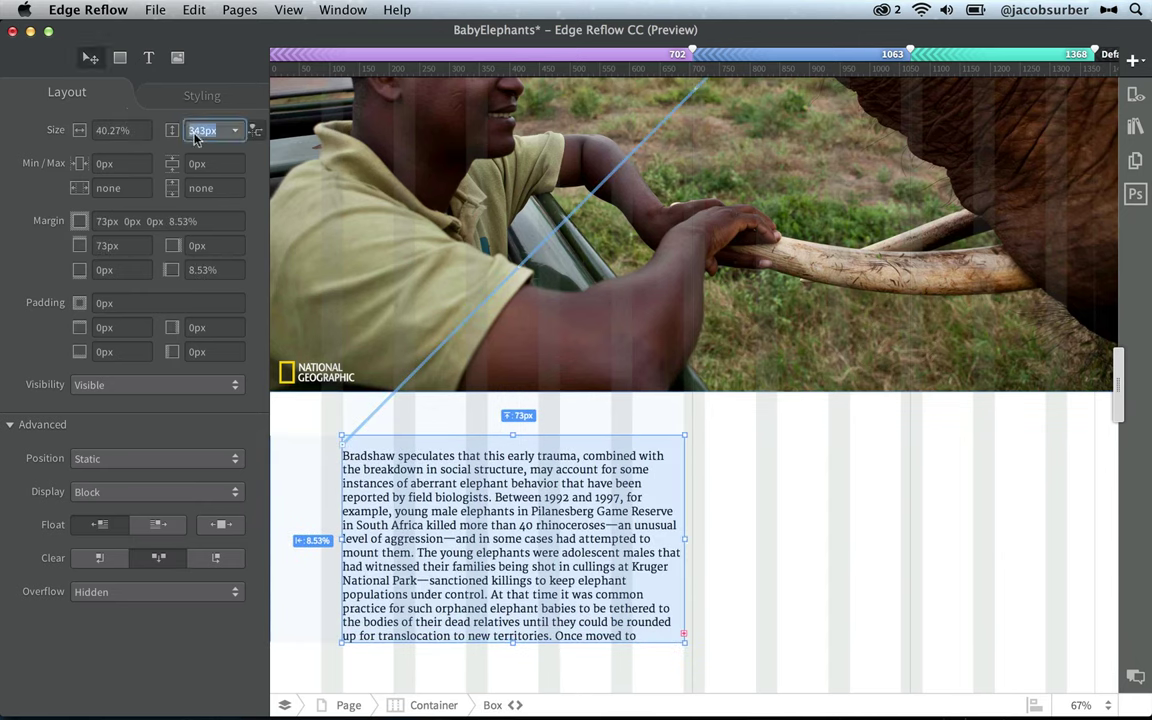
type("1000")
key("Return")
Draw a second linked text column to the right of the new region
scroll(740, 481, "down", 5)
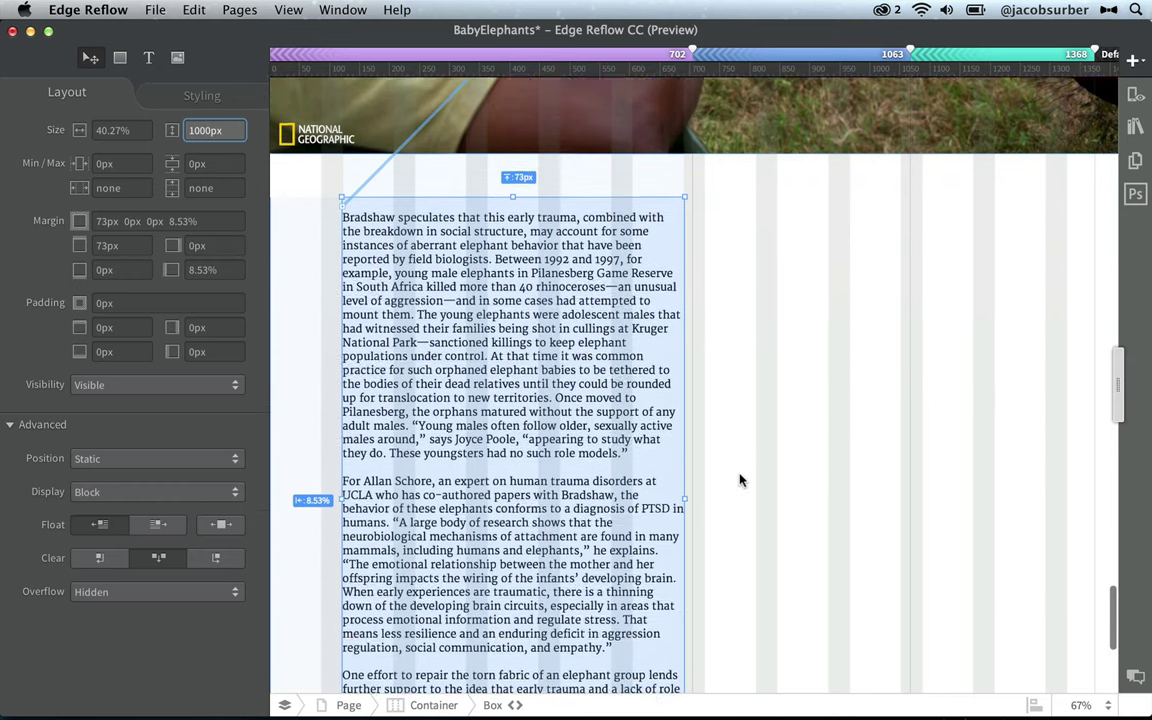
scroll(740, 480, "down", 5)
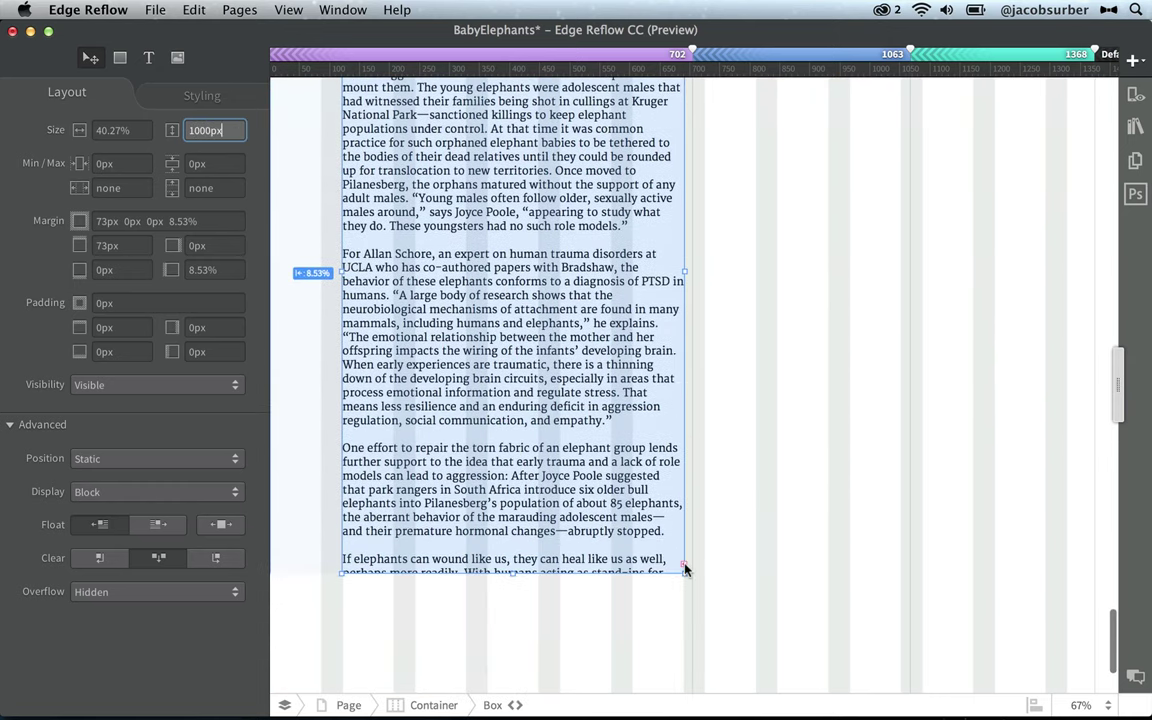
scroll(829, 356, "up", 5)
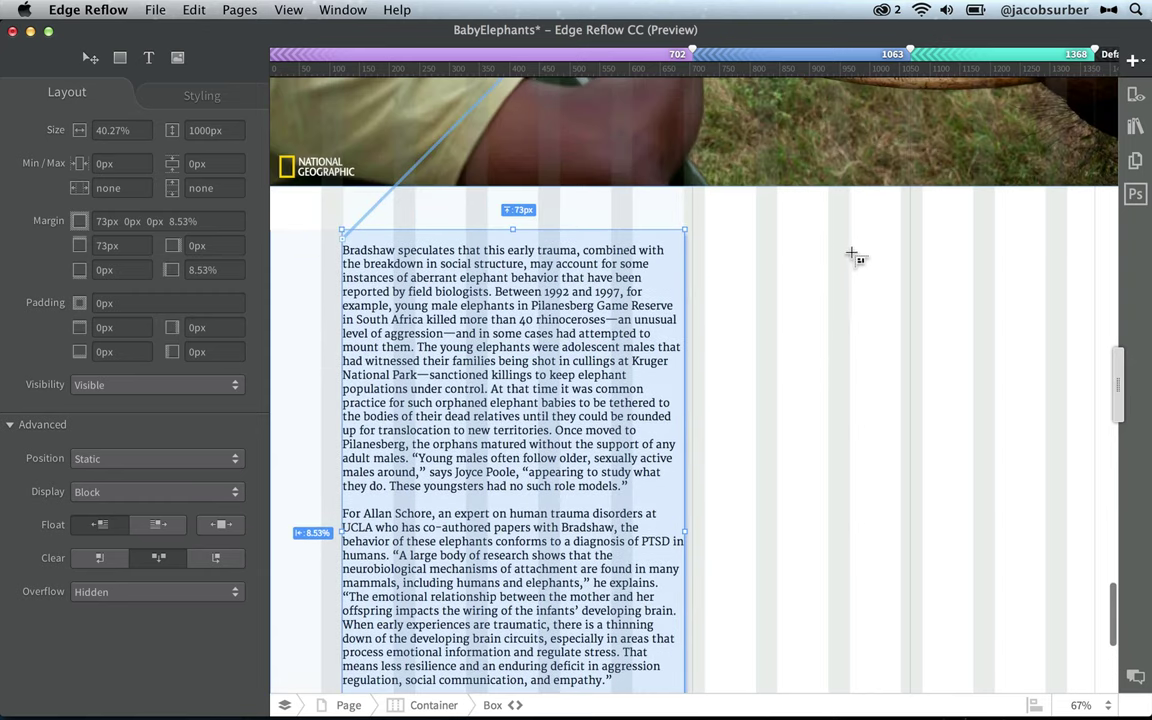
left_click_drag(848, 257, 1050, 653)
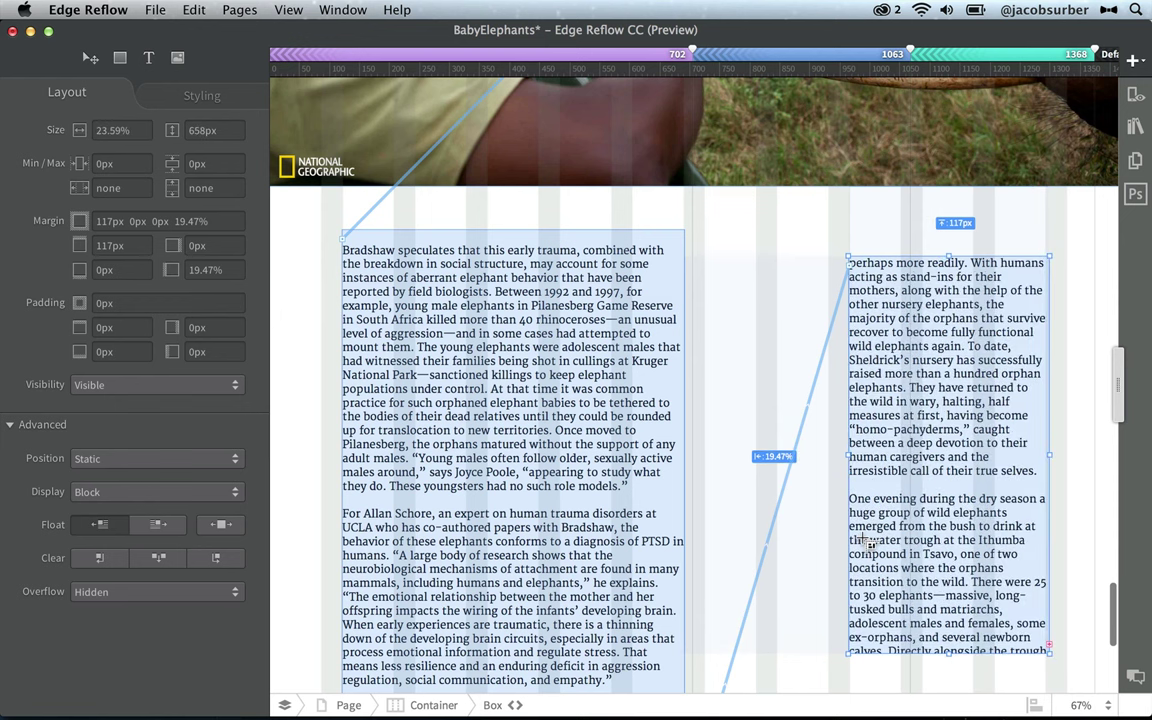
Widen the left new text column to 51.22%
key("v")
left_click(575, 468)
scroll(578, 400, "down", 3)
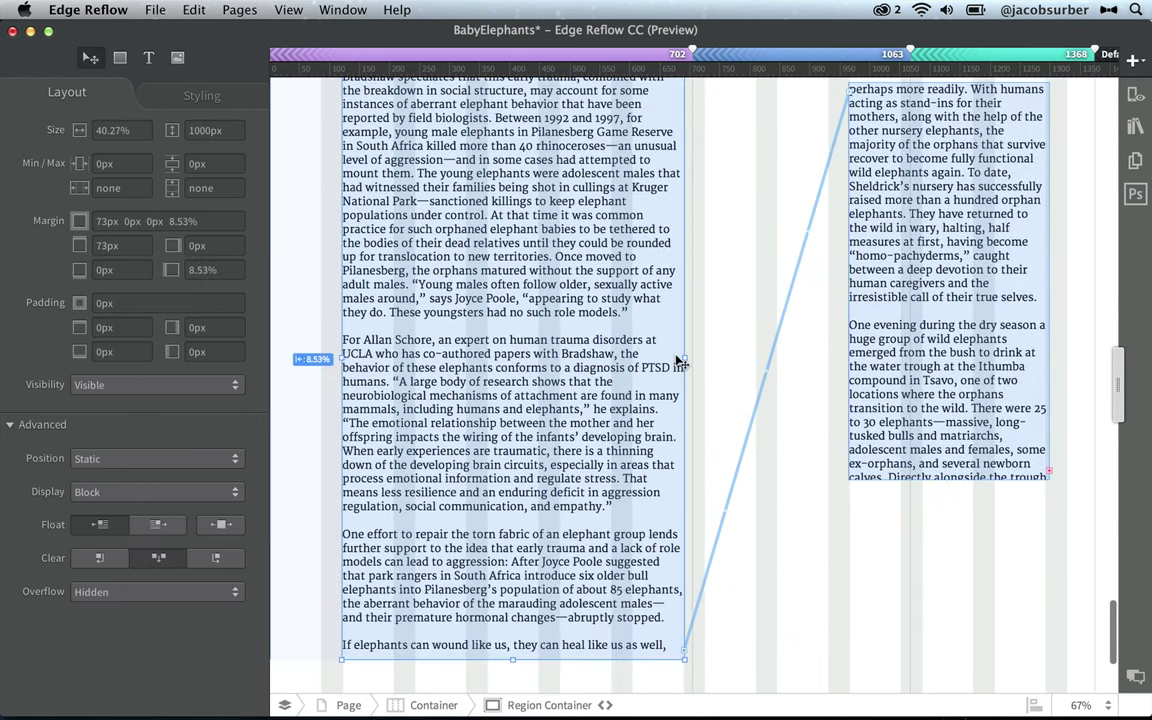
left_click_drag(689, 360, 778, 358)
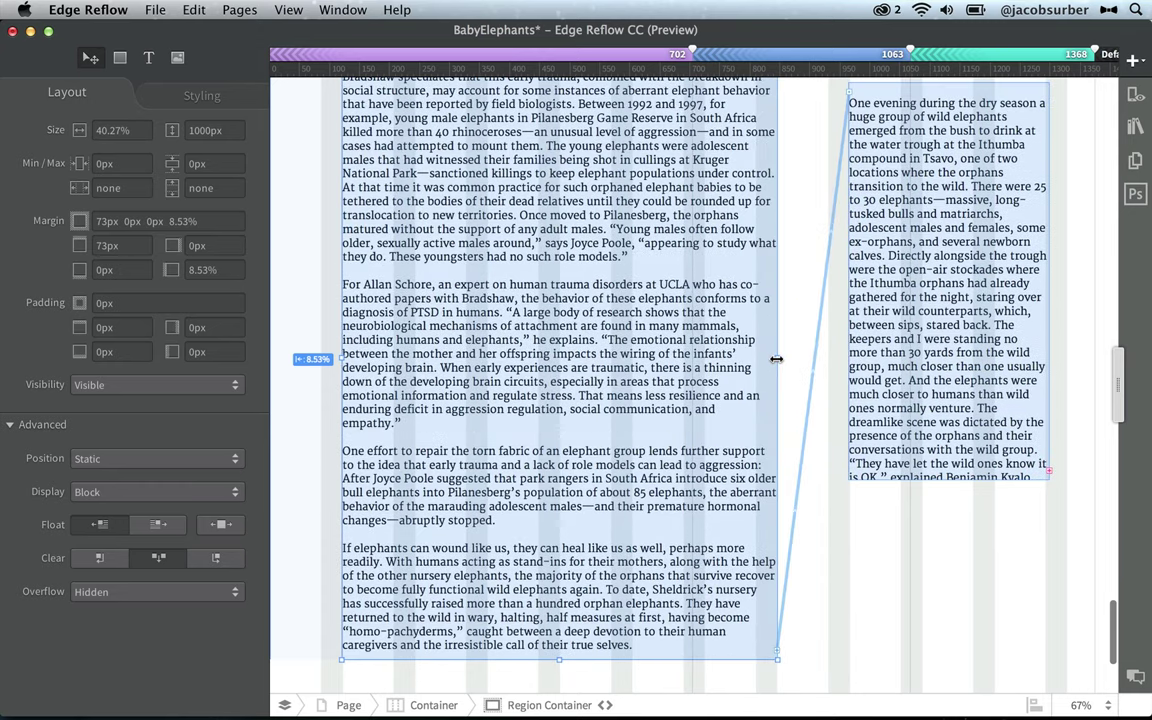
Lengthen the right new column to 756px so the text ends on 'Let's go!'
left_click(933, 403)
left_click_drag(948, 478, 945, 539)
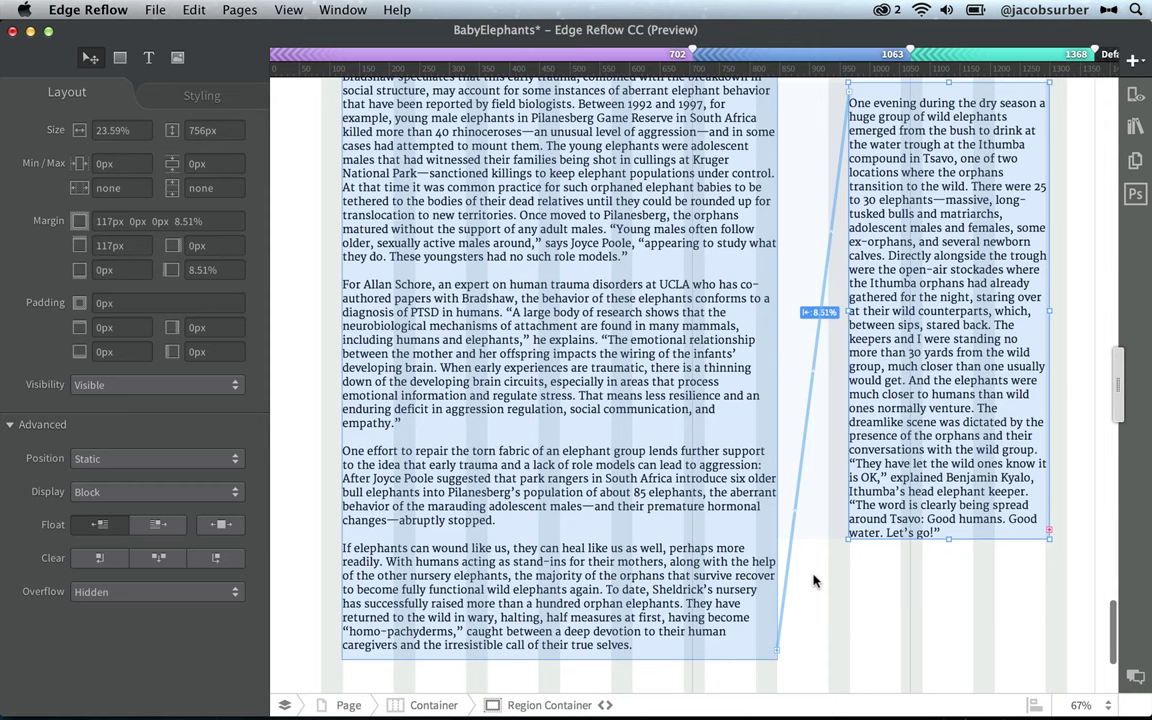
scroll(813, 581, "down", 5)
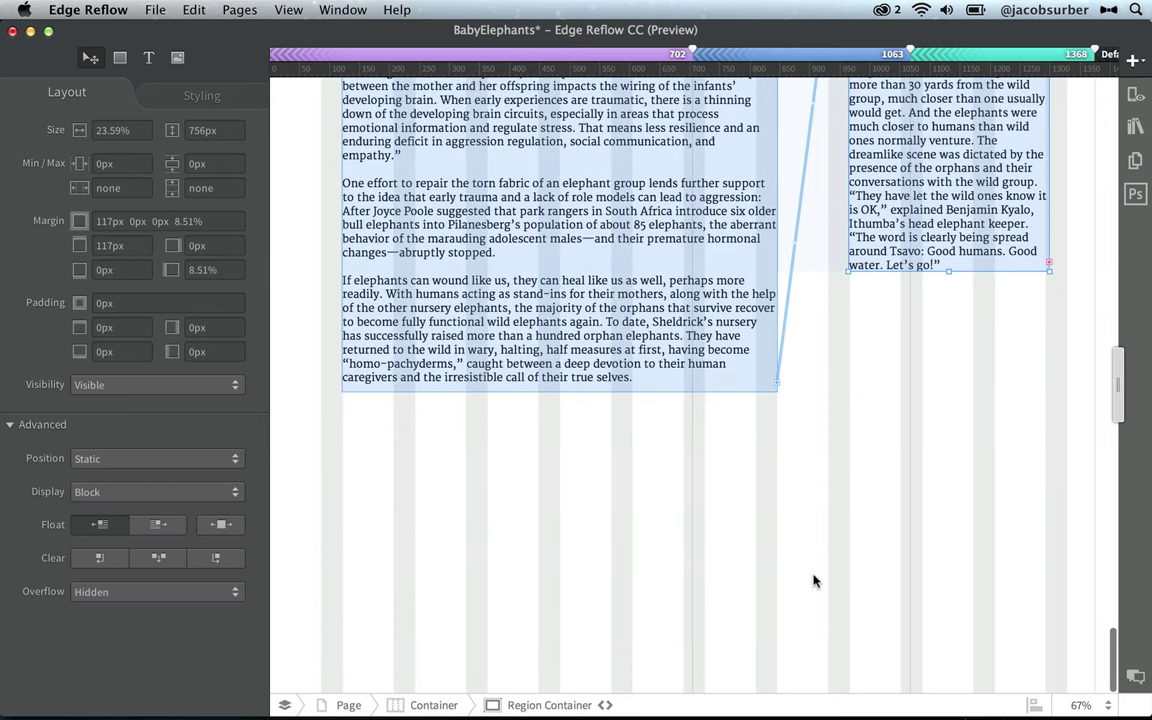